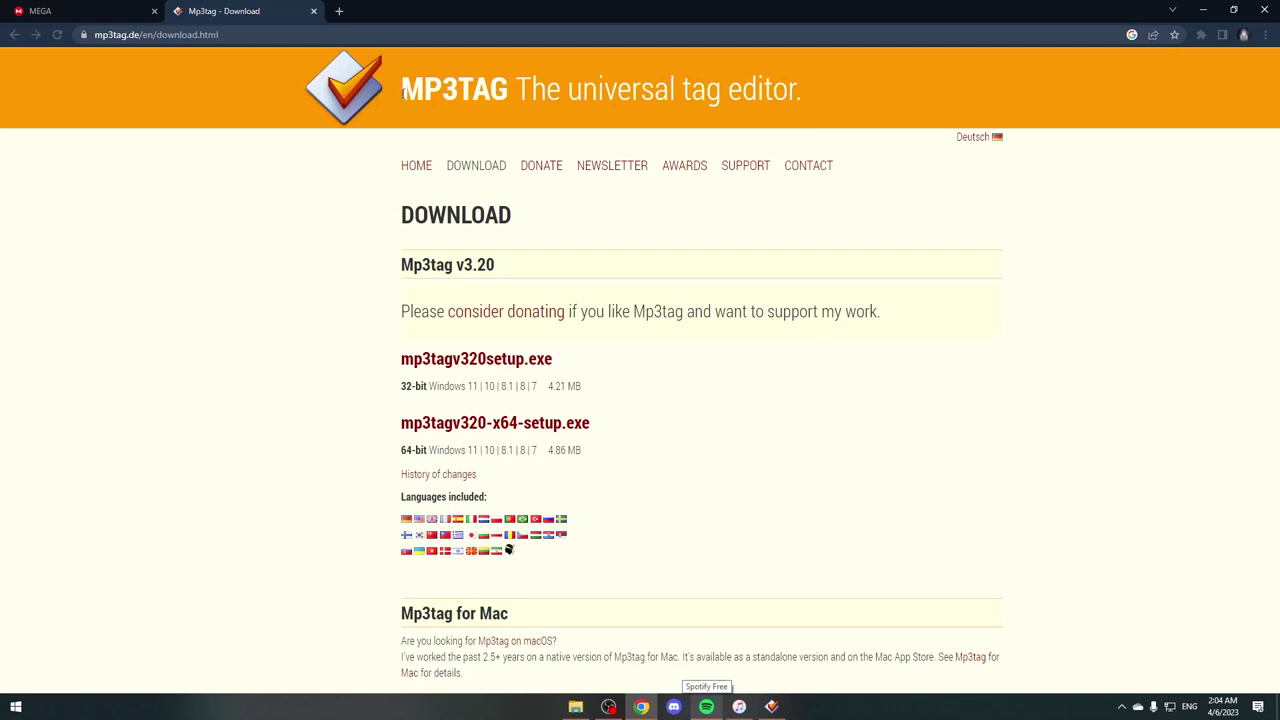
# Open the Mp3tag website's home page and look through its description of the tag editor
pyautogui.moveTo(401, 95); pyautogui.dragTo(512, 98)
pyautogui.click(568, 228)
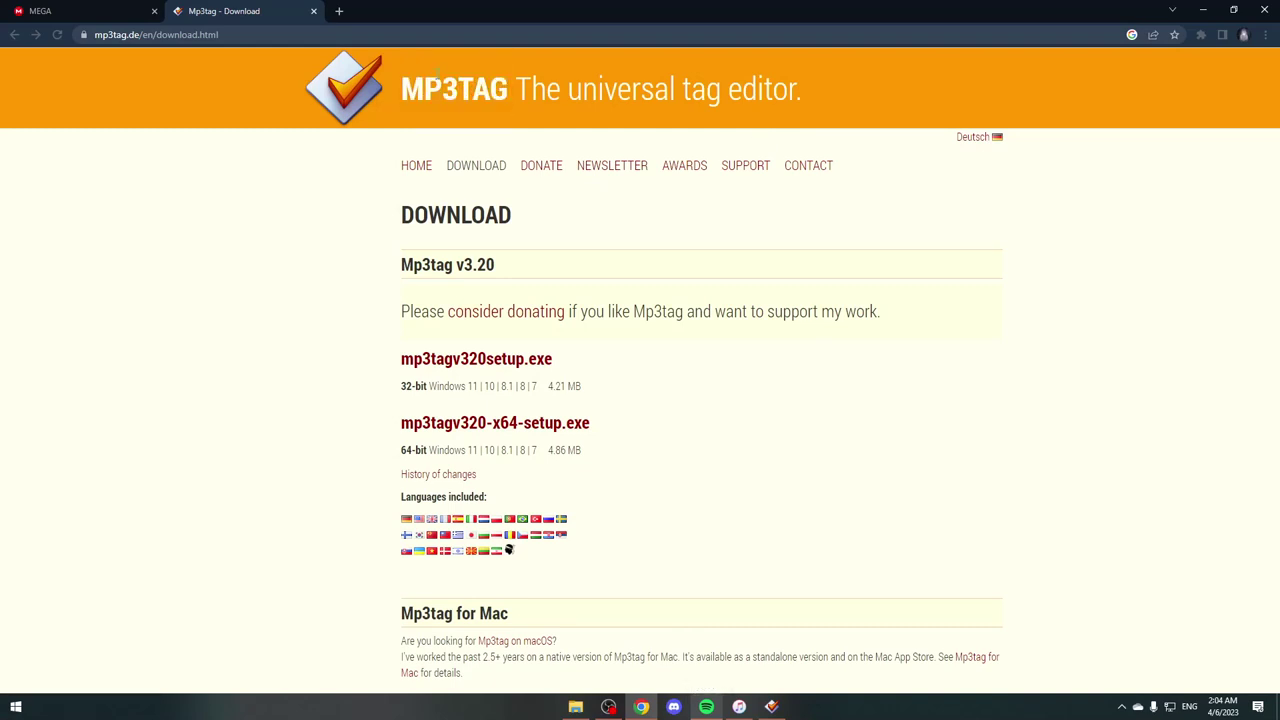
pyautogui.click(416, 166)
pyautogui.scroll(-15, 635, 379)
pyautogui.scroll(15, 635, 379)
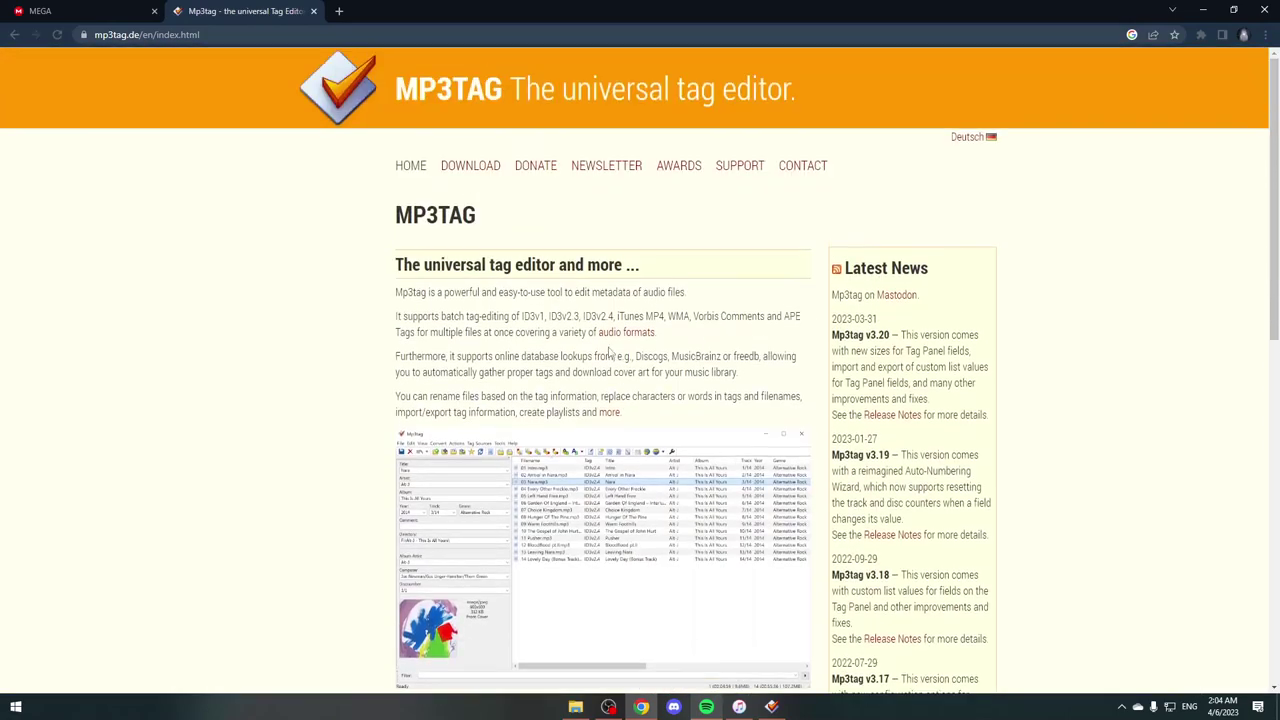
# Download the 64-bit Mp3tag installer, mp3tagv320-x64-setup.exe, from the site's download page and return to that page
pyautogui.click(478, 168)
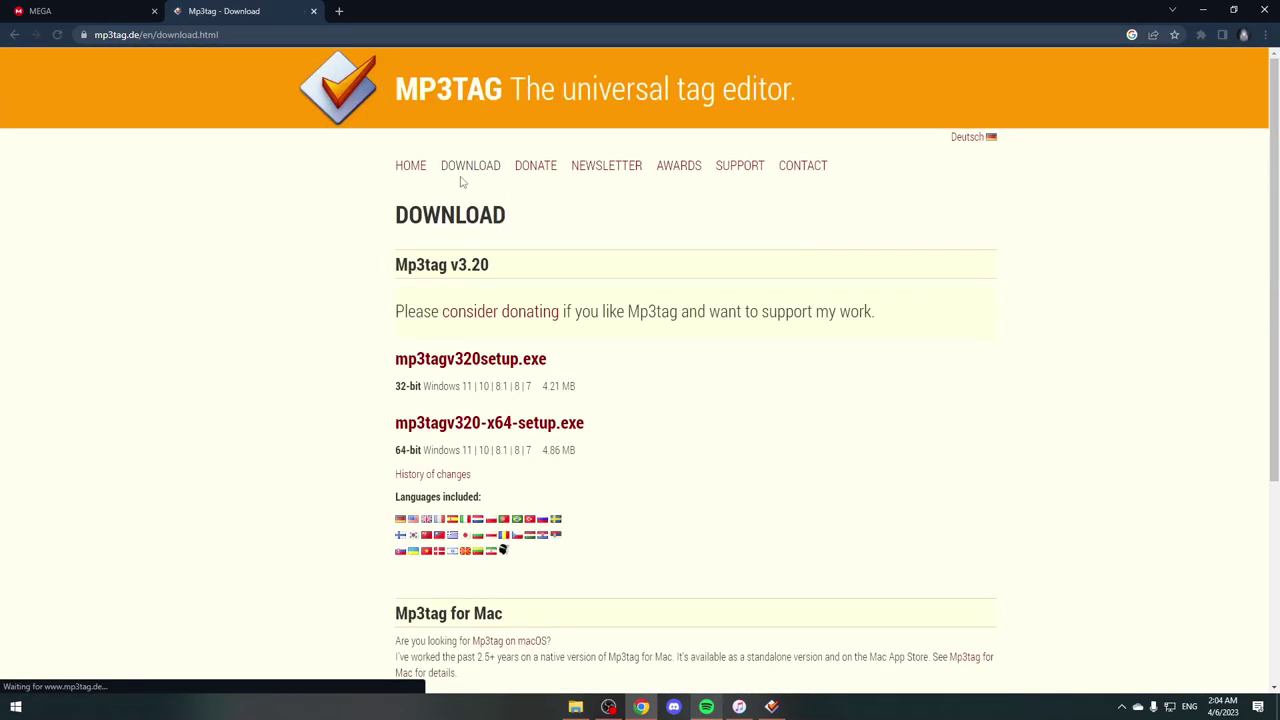
pyautogui.scroll(-1, 618, 400)
pyautogui.scroll(1, 612, 390)
pyautogui.scroll(-1, 640, 395)
pyautogui.scroll(1, 688, 405)
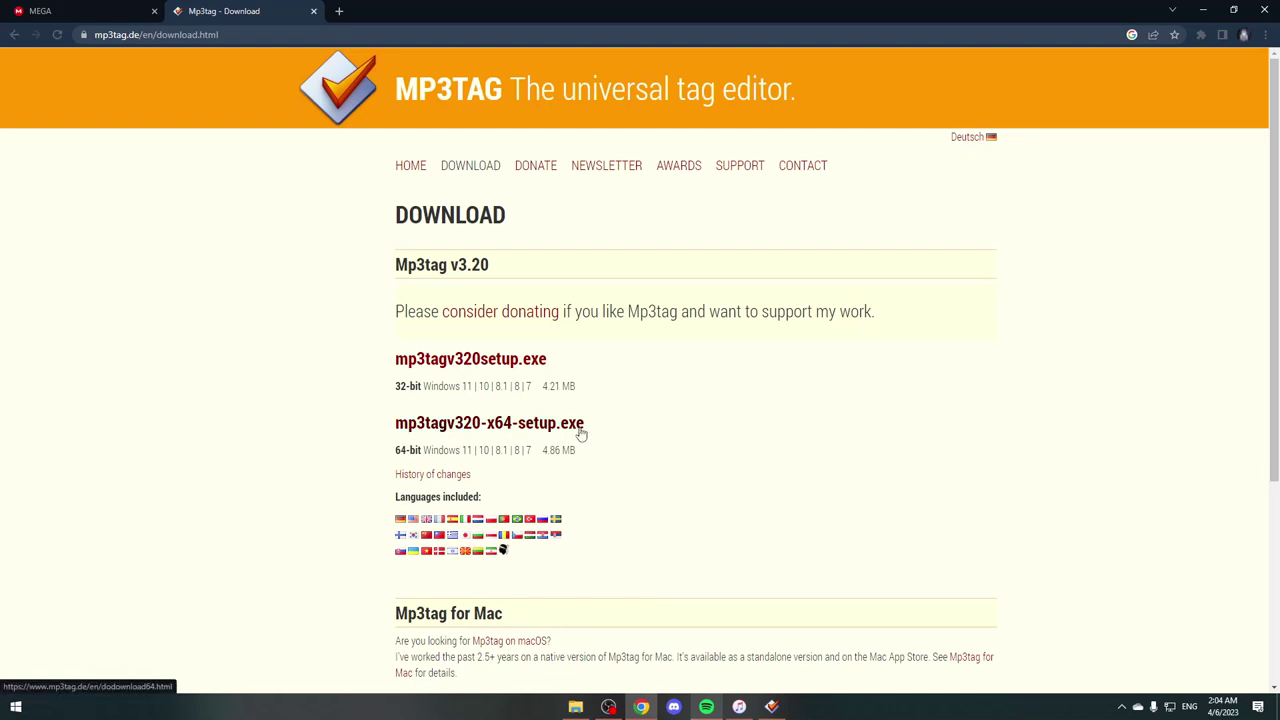
pyautogui.click(488, 424)
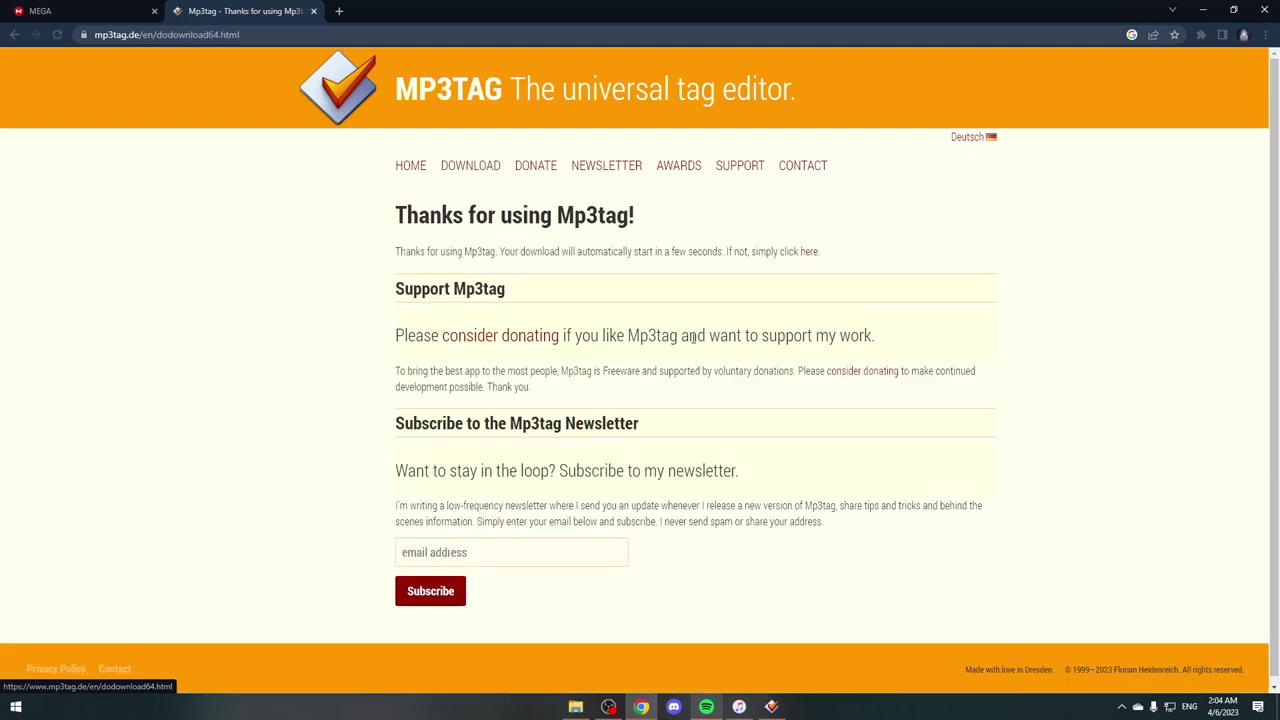
pyautogui.click(14, 34)
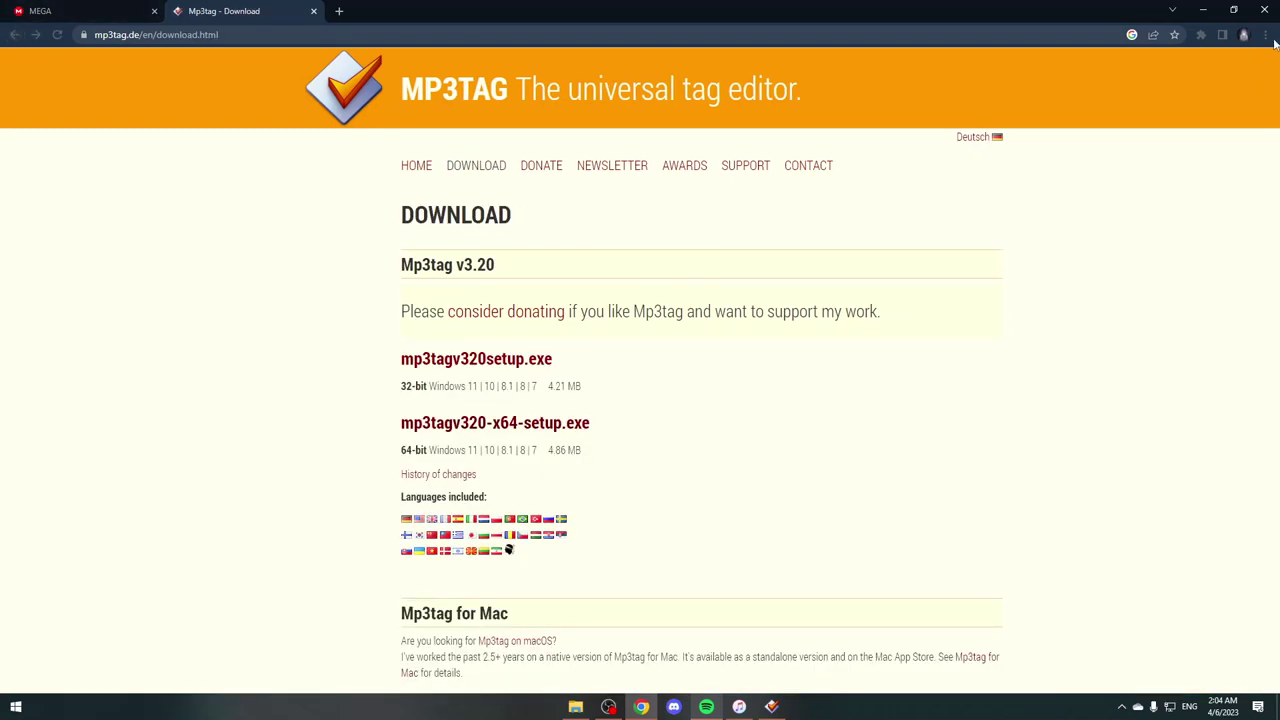
# Leave the browser and view the Mp3tag window and the Trance (OG).mp3 file in the Downloads folder, minimizing each window
pyautogui.click(1203, 10)
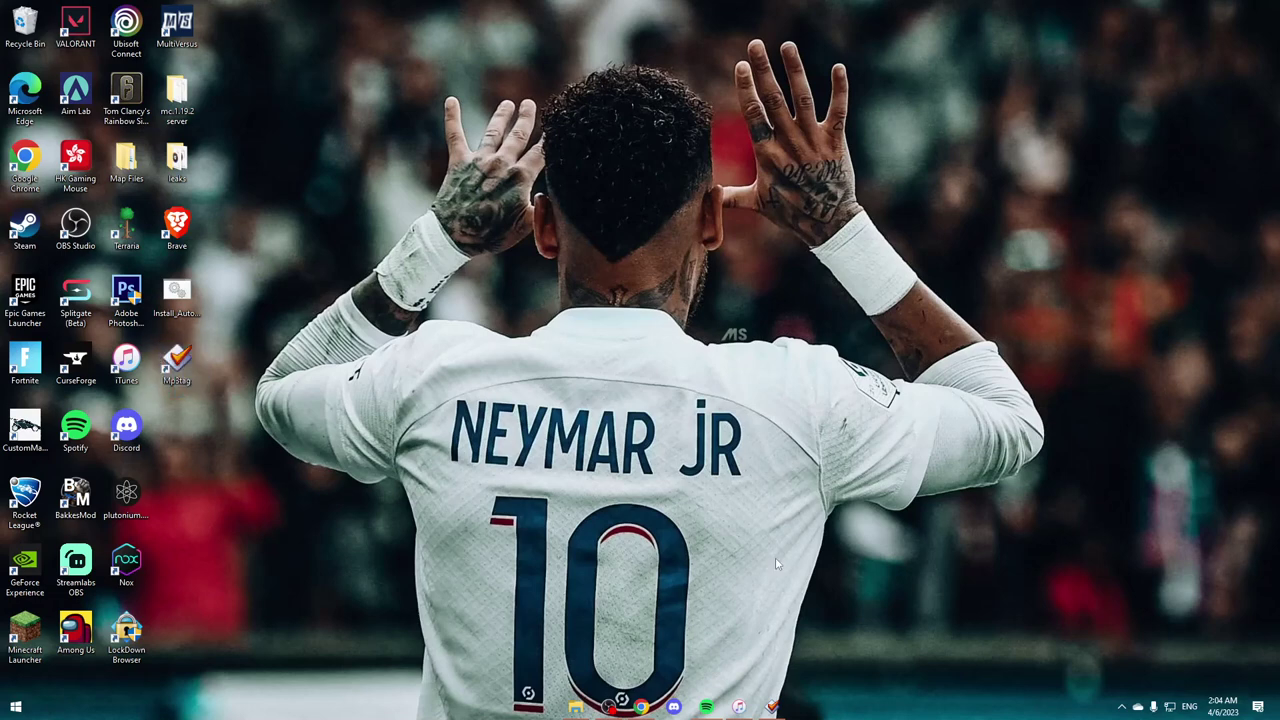
pyautogui.click(773, 707)
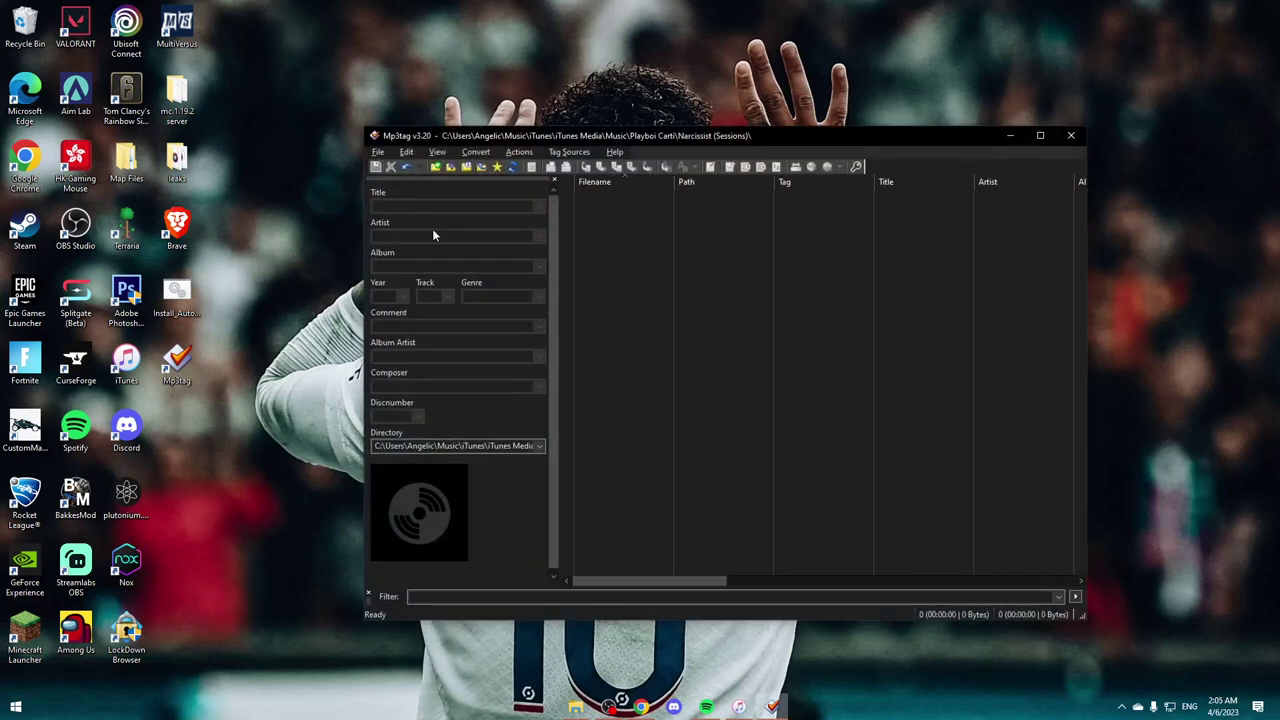
pyautogui.click(1010, 138)
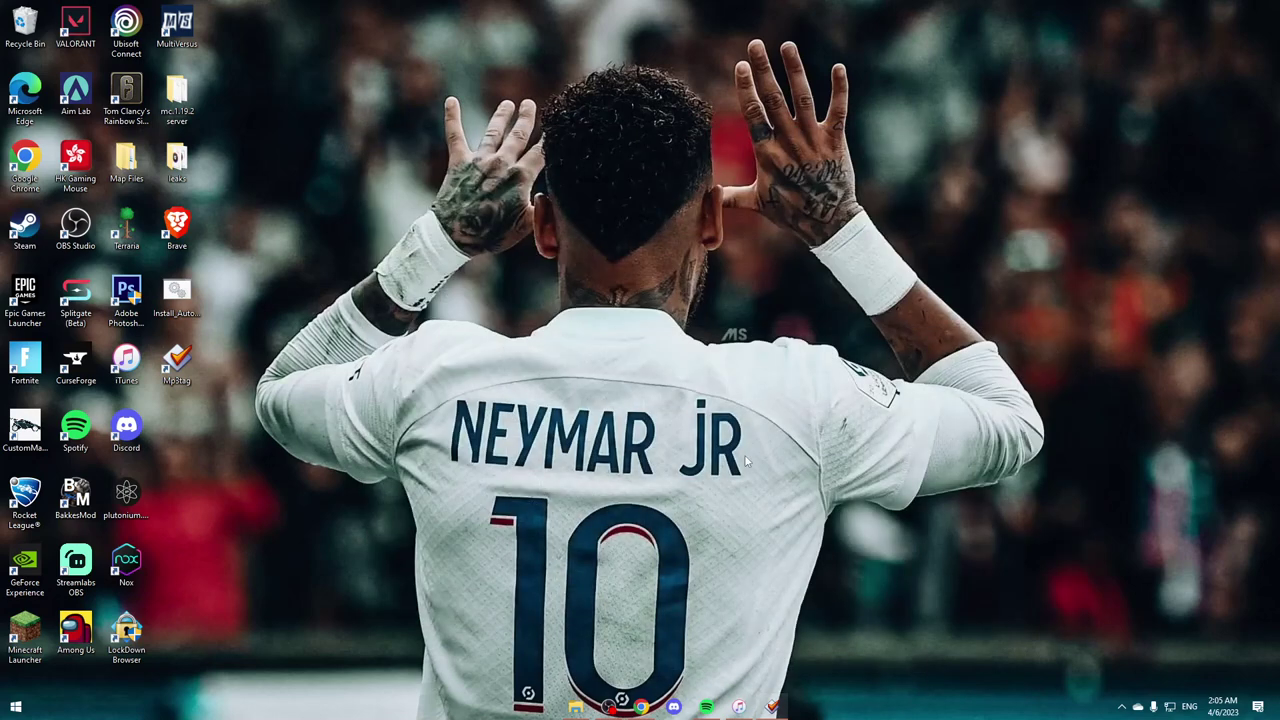
pyautogui.click(578, 710)
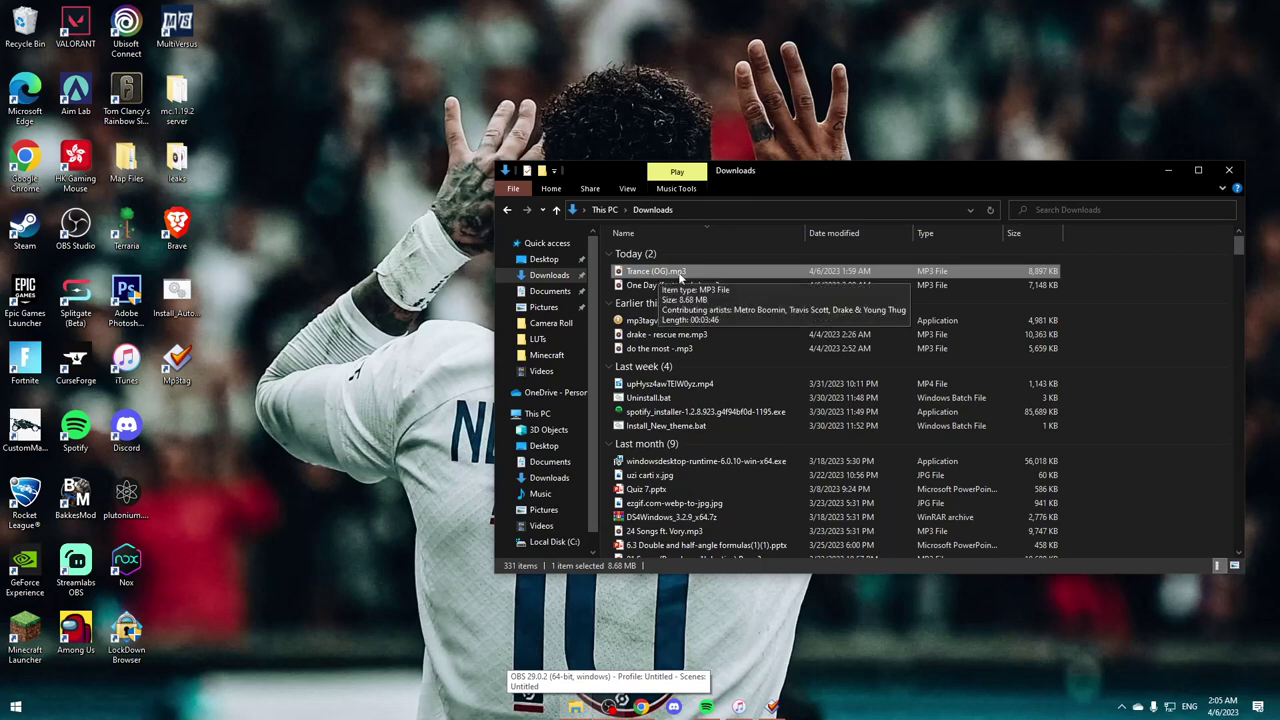
pyautogui.click(1168, 172)
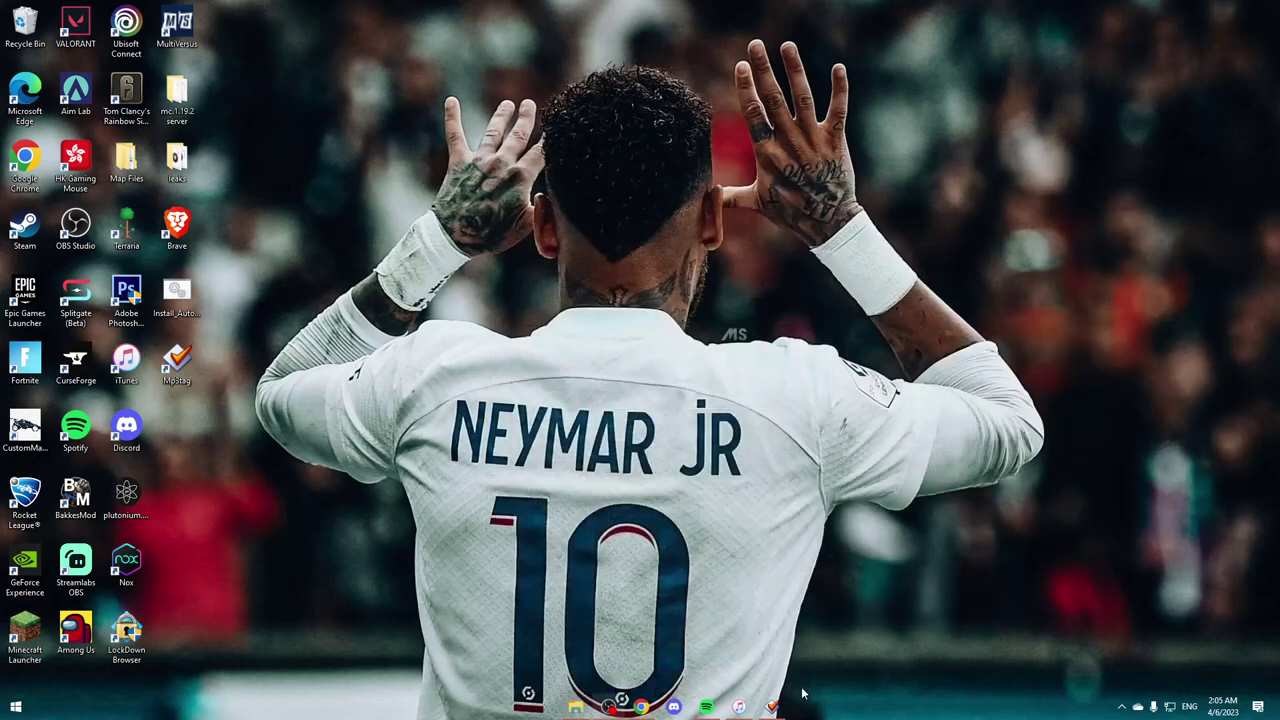
# Switch to iTunes and add Trance (OG).mp3 from the Downloads folder to the song library
pyautogui.click(739, 707)
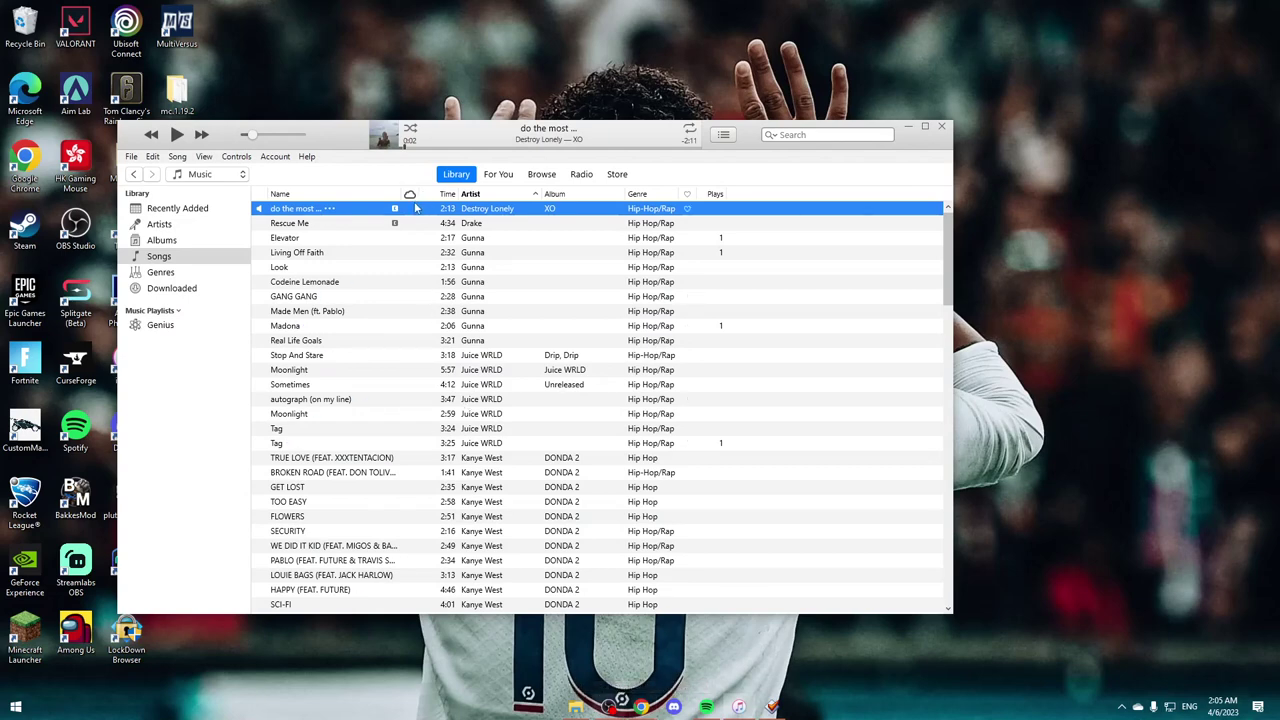
pyautogui.click(576, 707)
pyautogui.moveTo(703, 274); pyautogui.dragTo(360, 305)
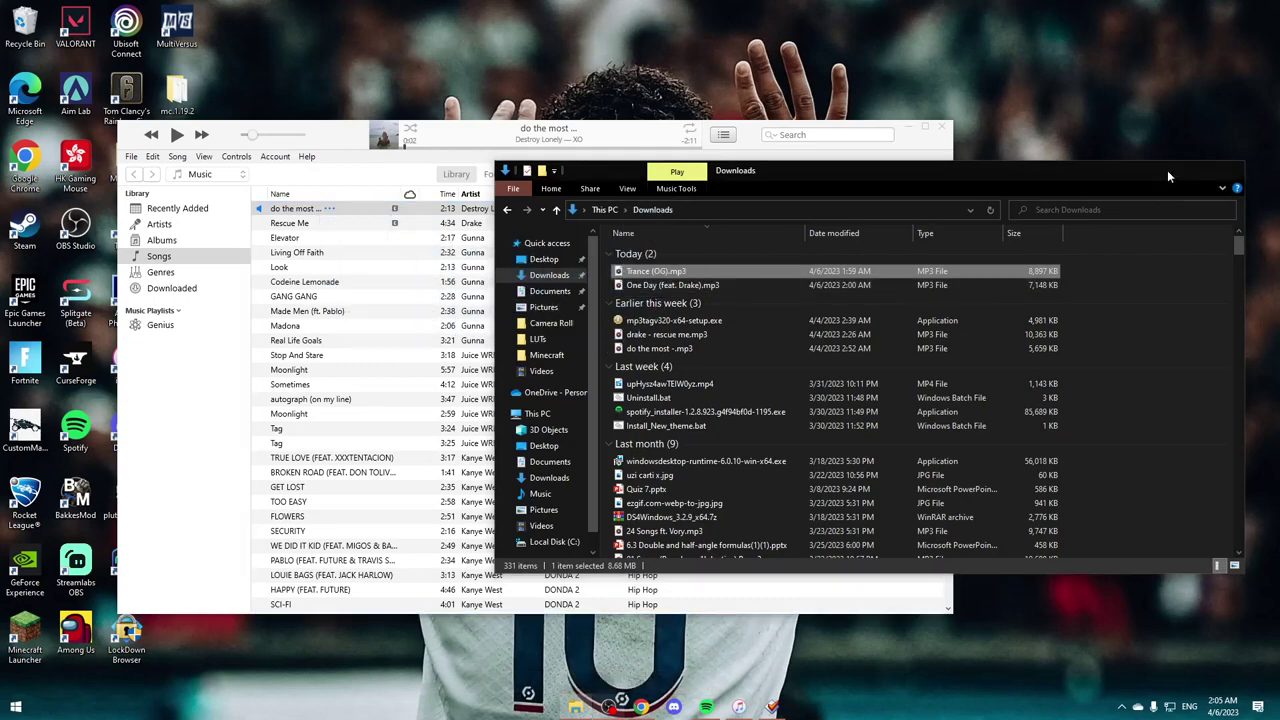
pyautogui.click(1168, 170)
# Examine the song info of Trance (OG) in the library, checking its details, artwork and file kind
pyautogui.scroll(-20, 424, 343)
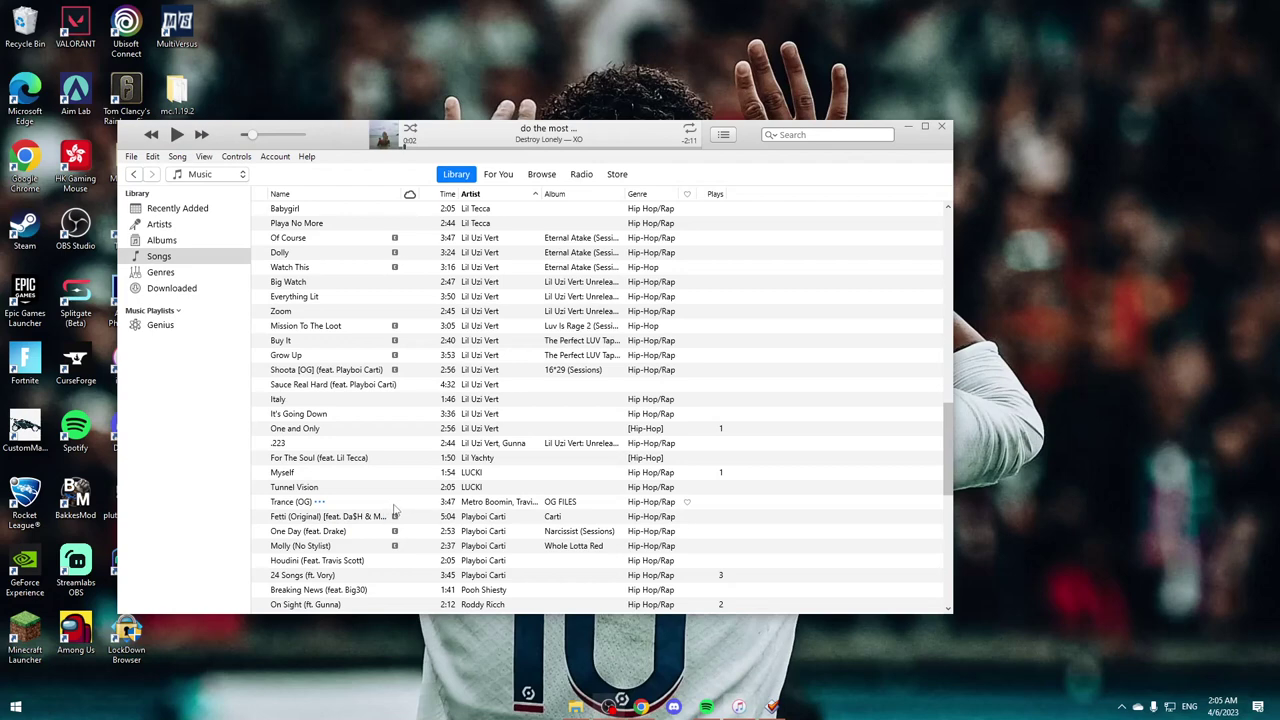
pyautogui.click(318, 503)
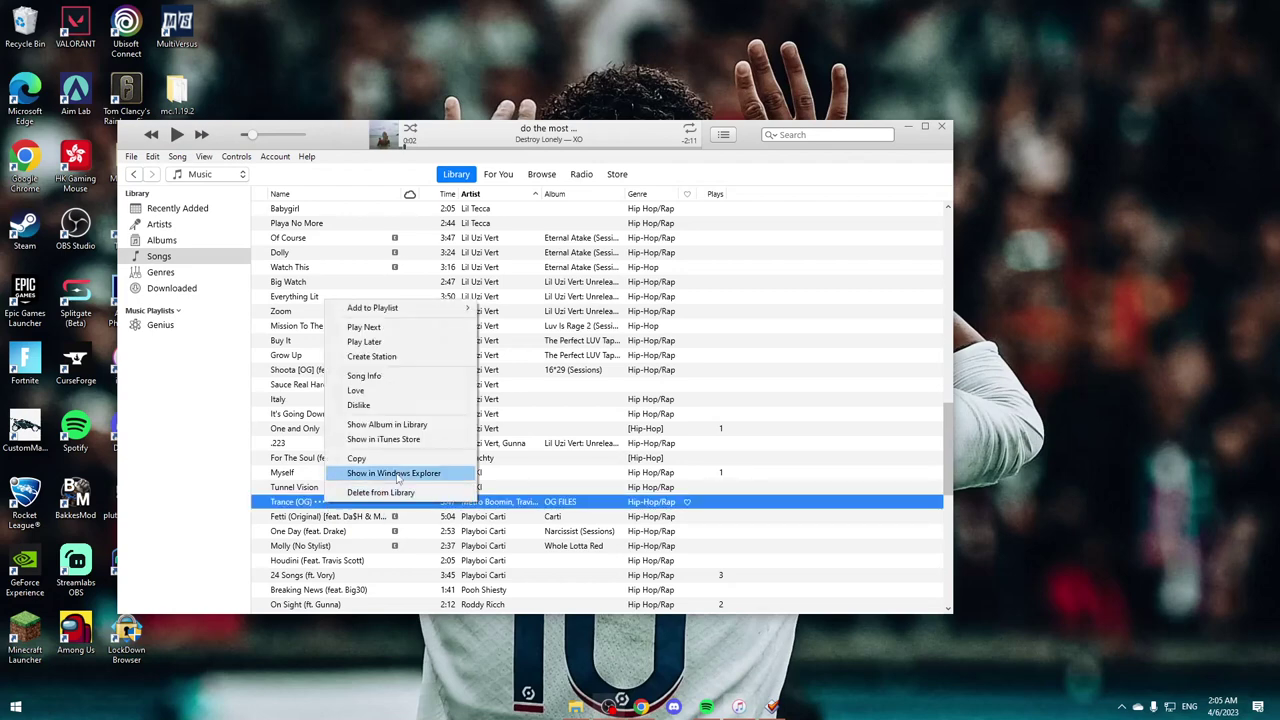
pyautogui.click(374, 379)
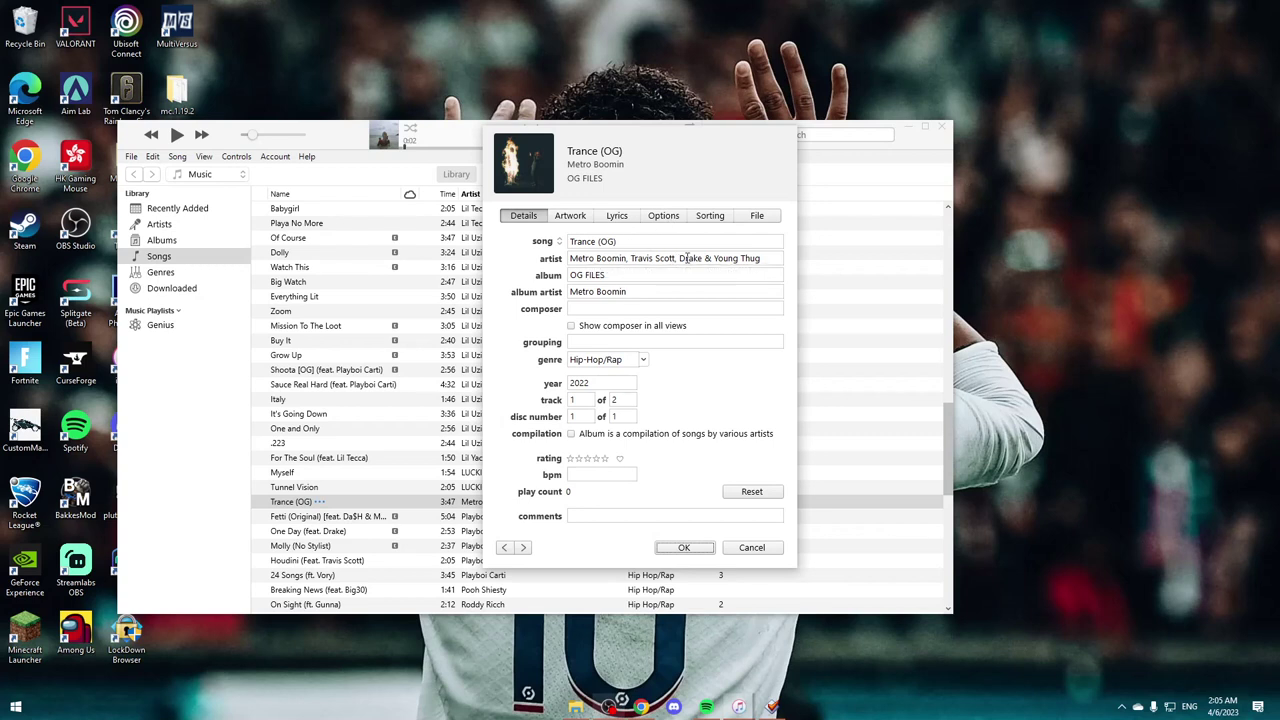
pyautogui.click(579, 217)
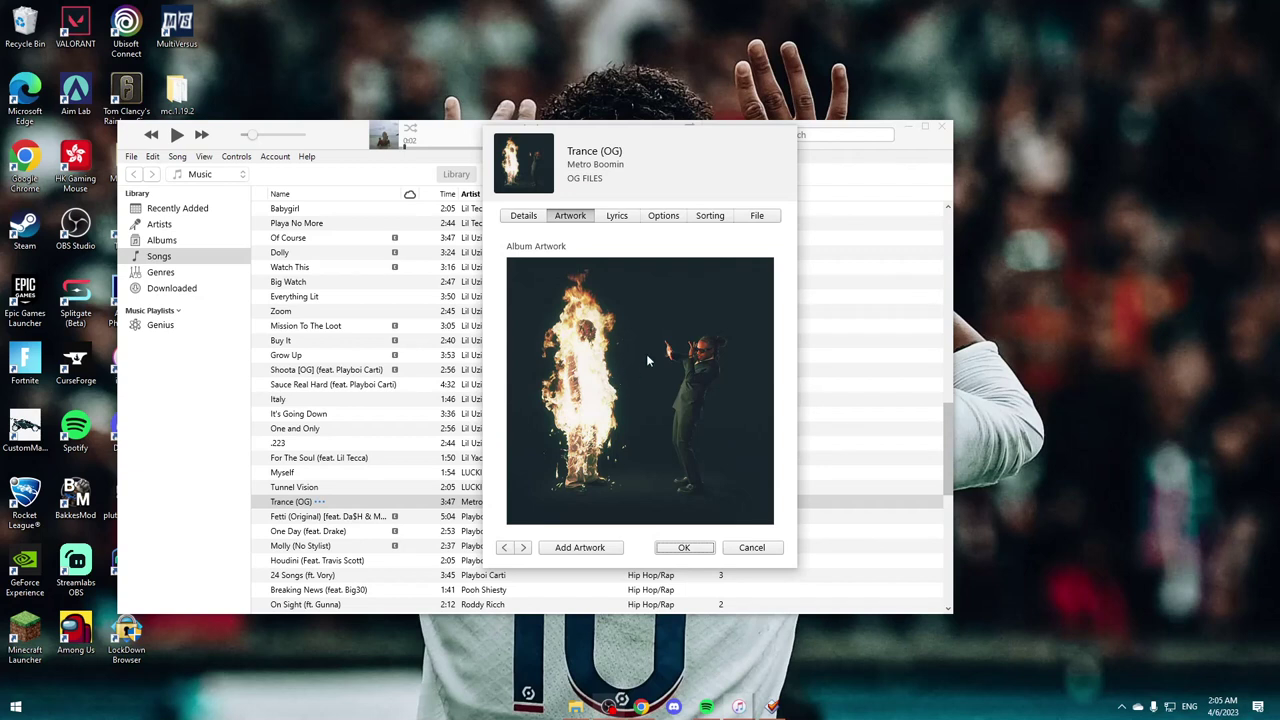
pyautogui.click(530, 217)
pyautogui.click(764, 222)
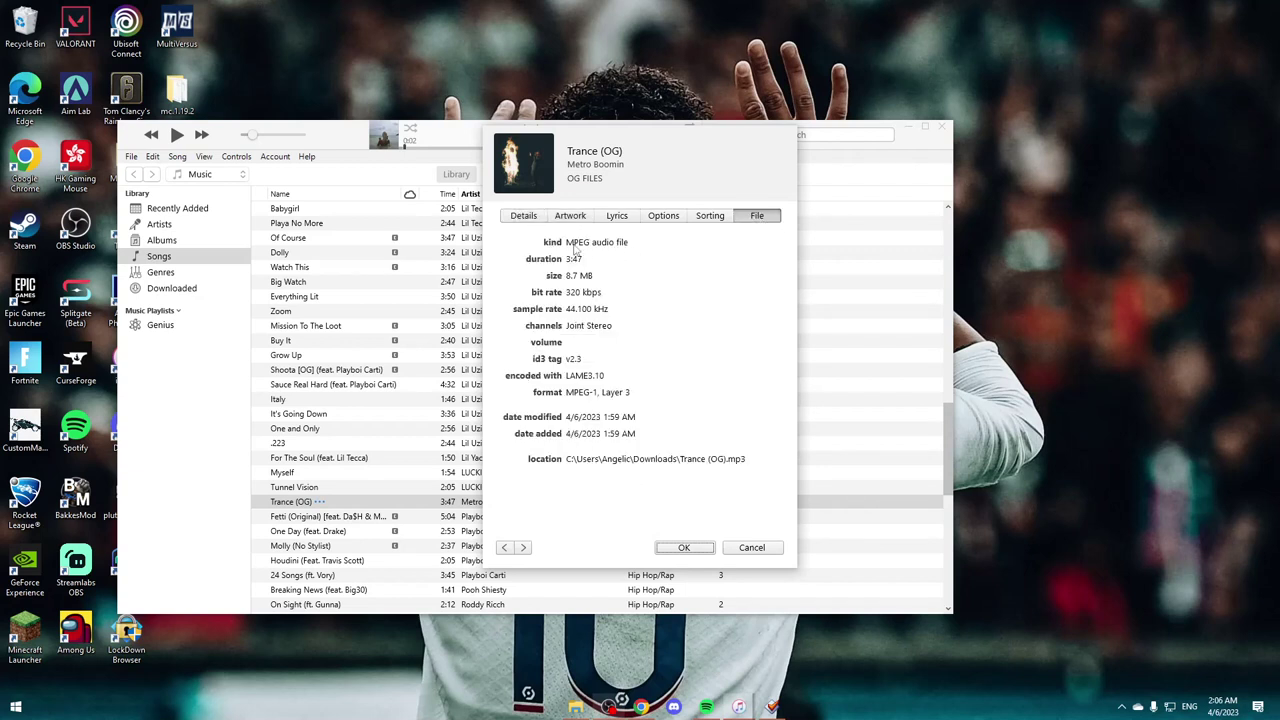
pyautogui.moveTo(575, 244)
pyautogui.mouseDown()
pyautogui.moveTo(640, 246)
pyautogui.moveTo(568, 250)
pyautogui.mouseUp()
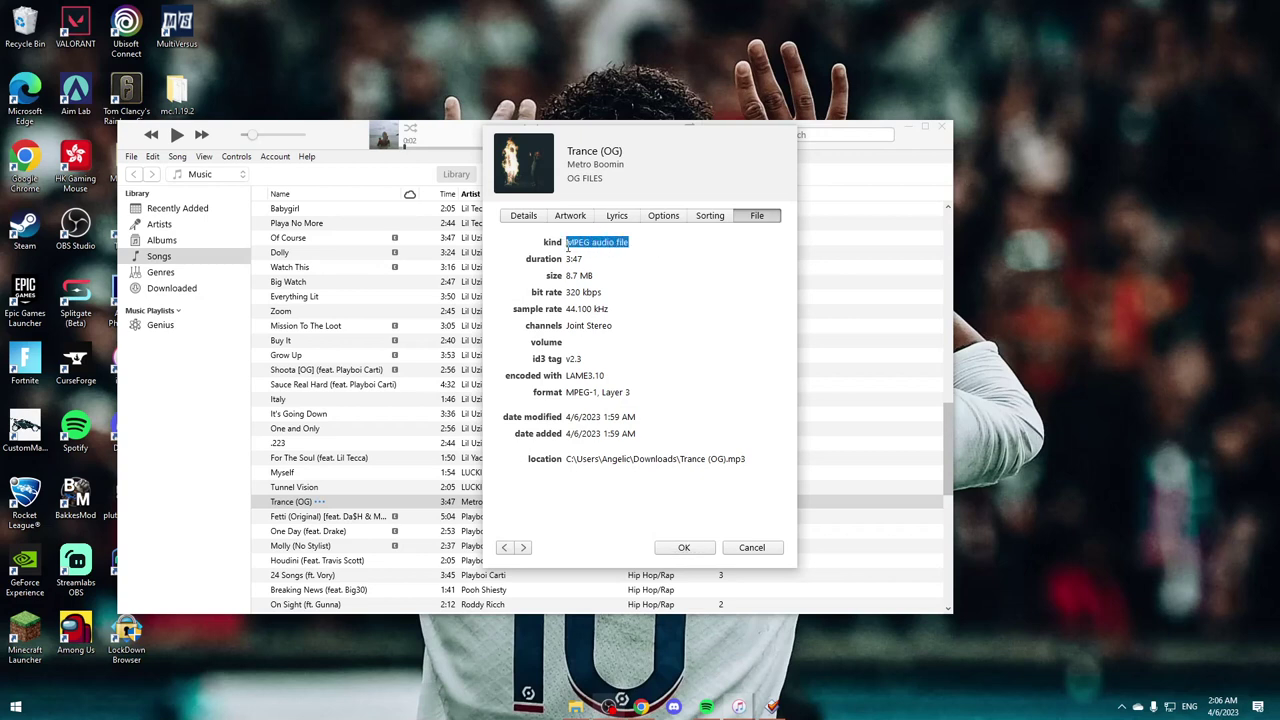
pyautogui.click(660, 241)
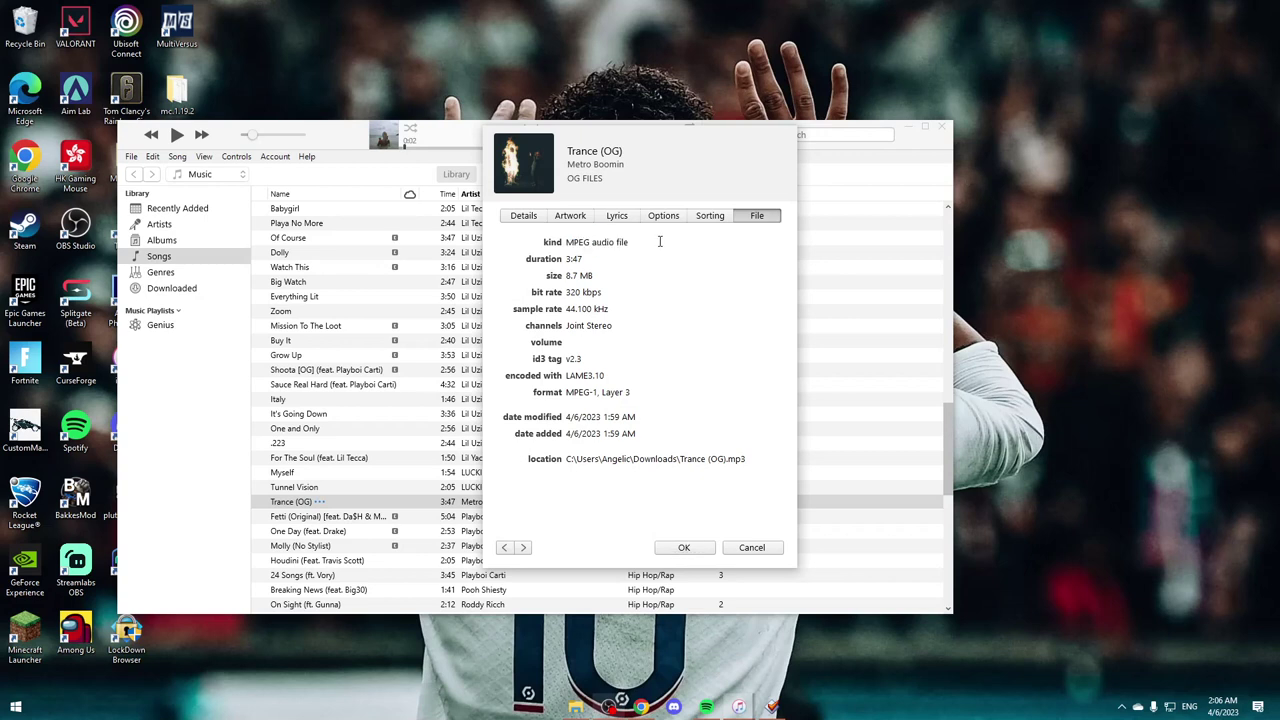
pyautogui.click(683, 548)
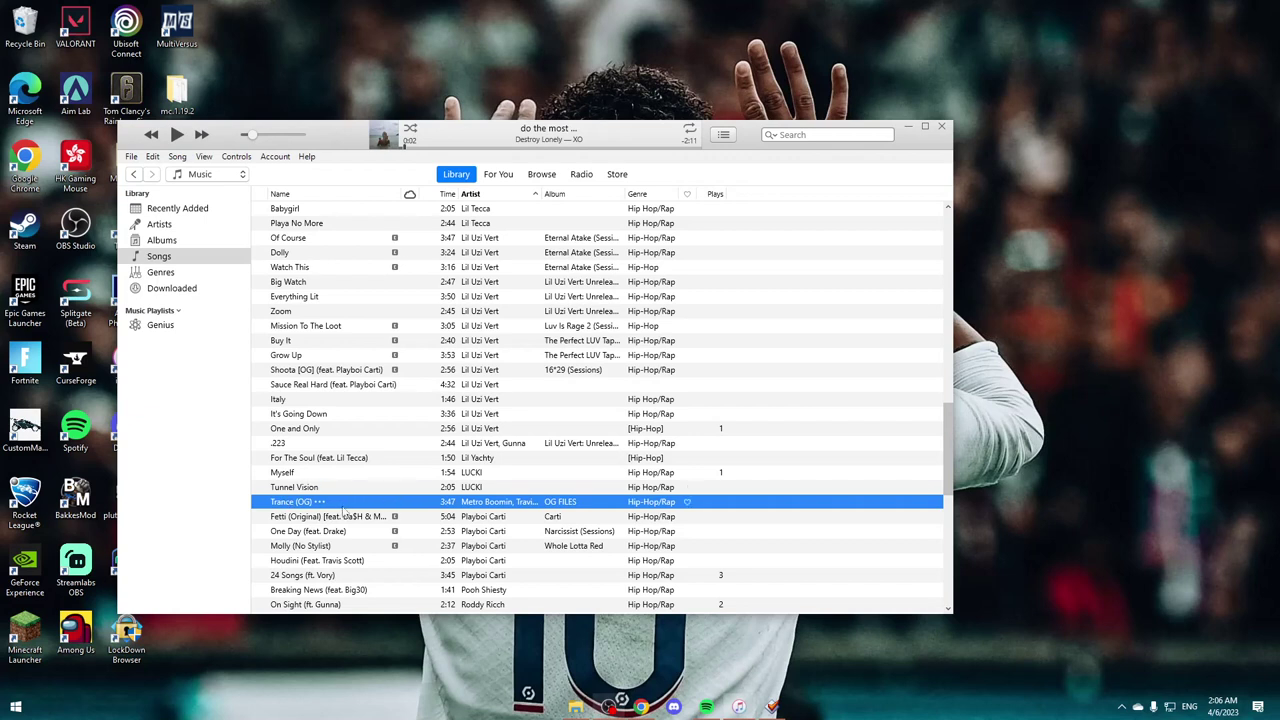
# Convert the selected Trance (OG) song by creating an AAC version of it
pyautogui.click(131, 157)
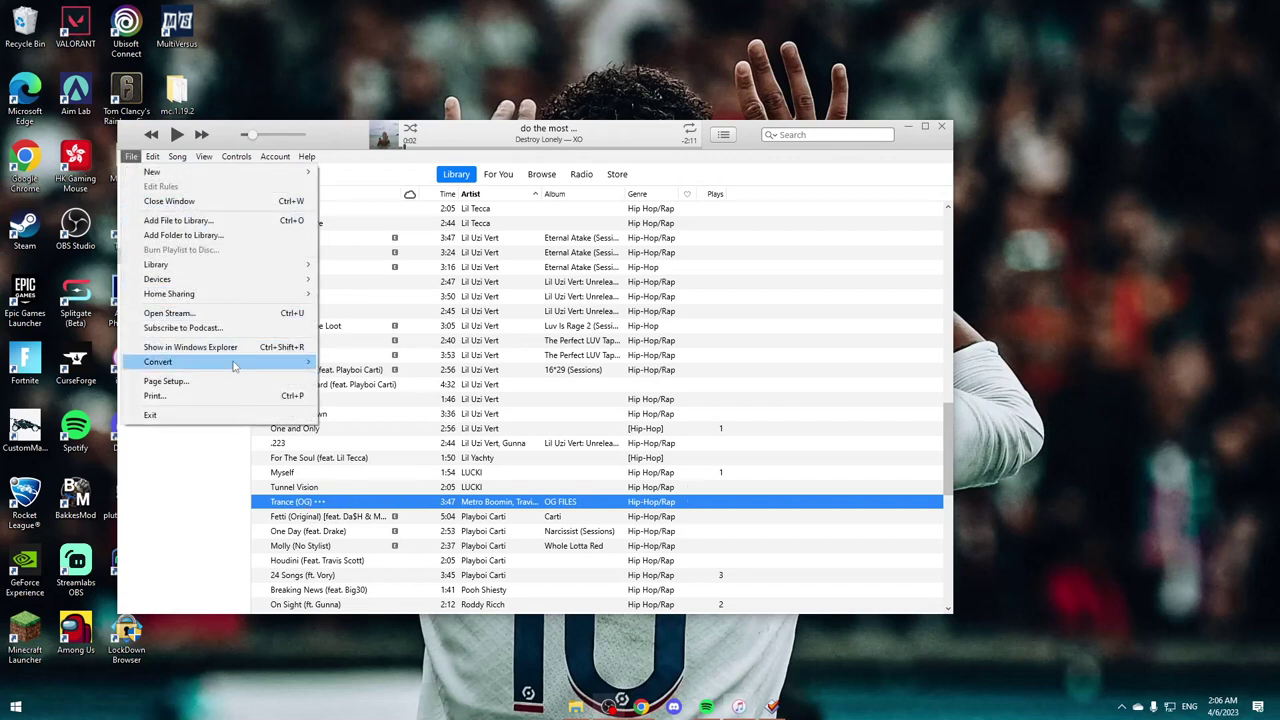
pyautogui.moveTo(233, 366)
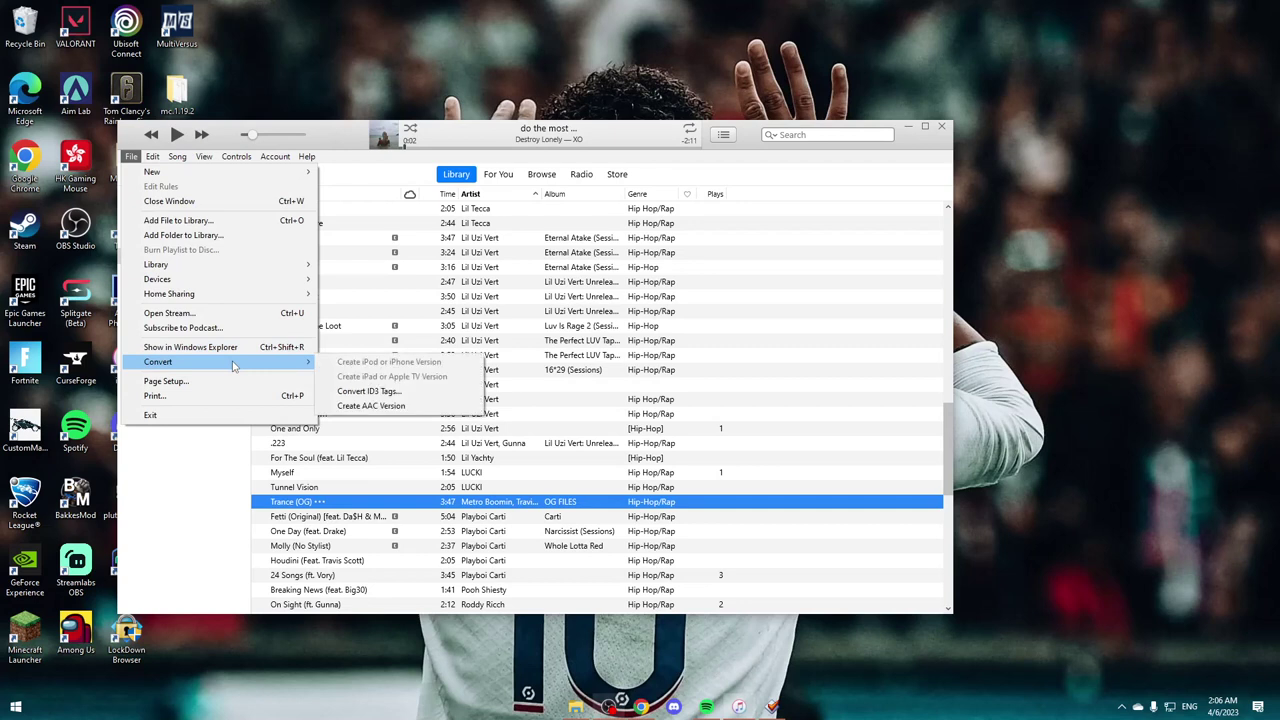
pyautogui.click(417, 407)
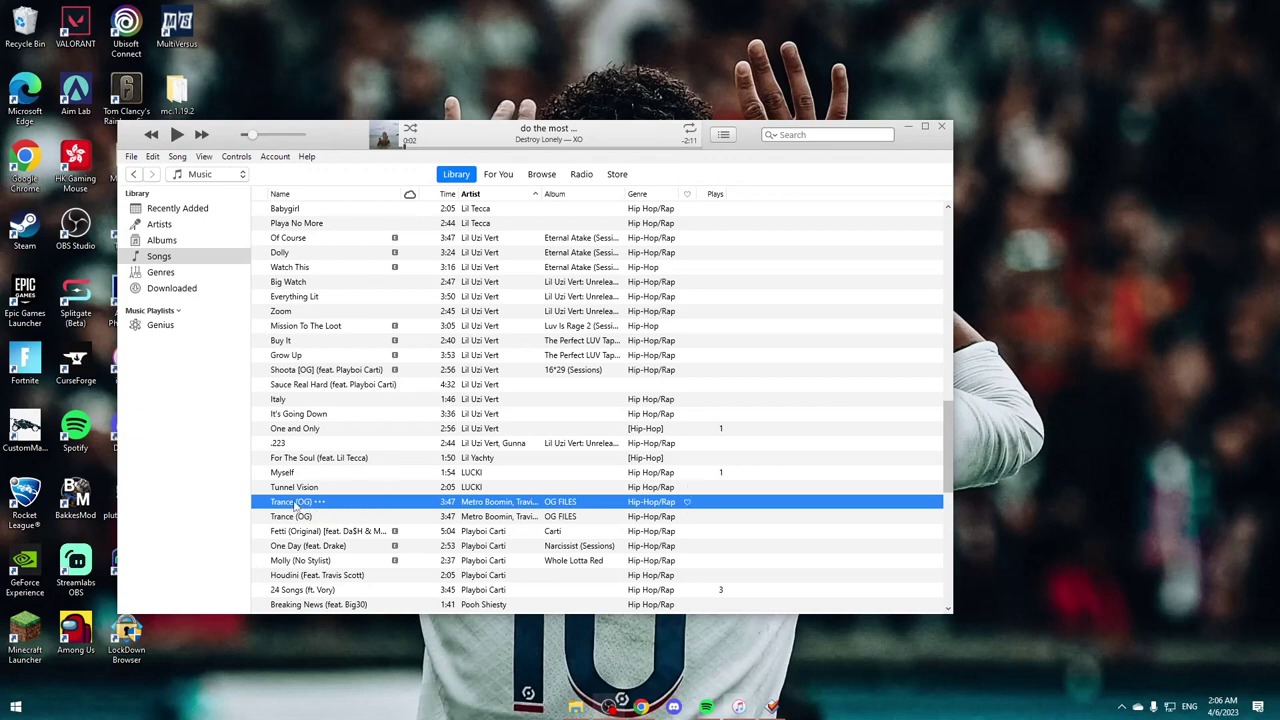
# Delete the original MP3 entry of Trance (OG) from the library, keeping the AAC version
pyautogui.rightClick(303, 505)
pyautogui.click(320, 487)
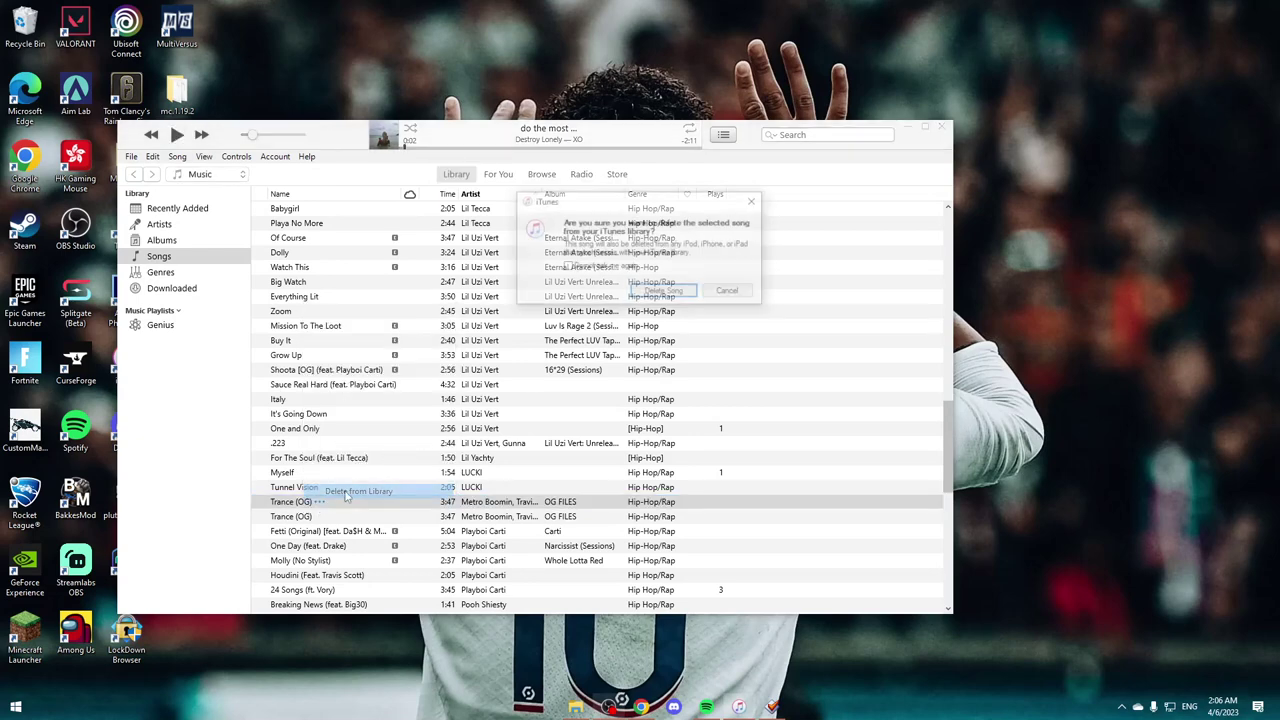
pyautogui.click(664, 292)
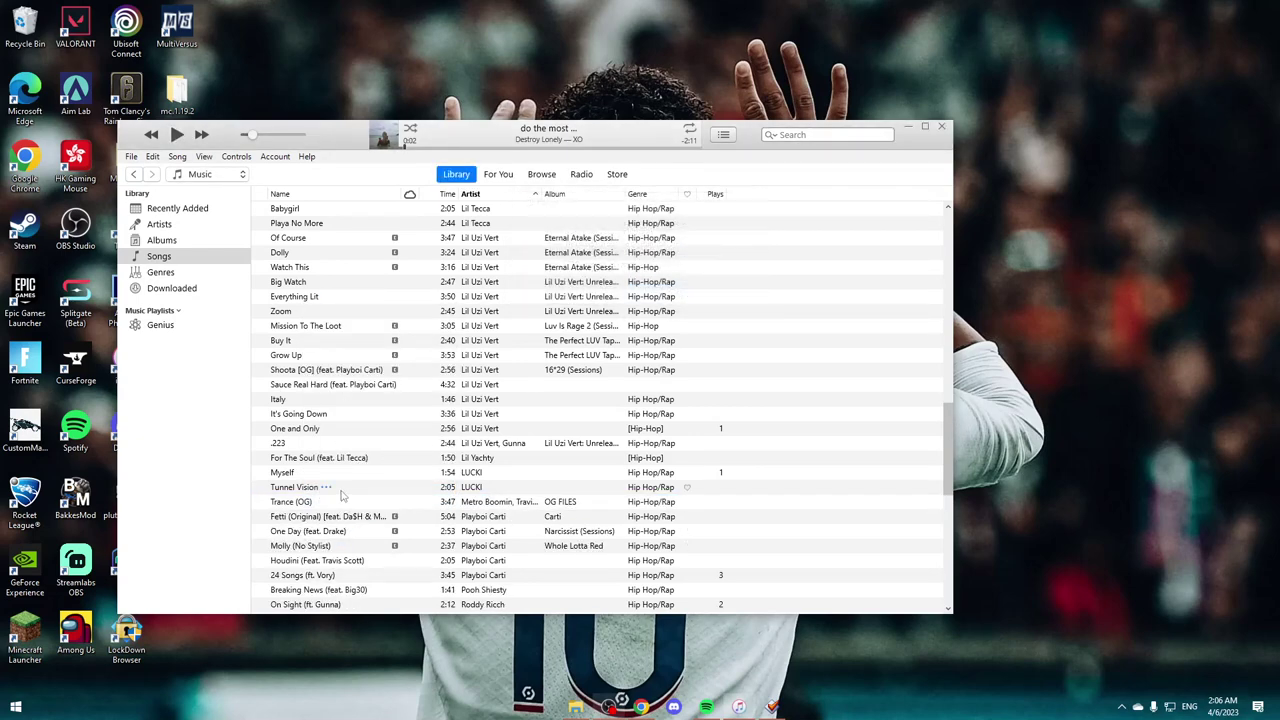
# Check the file kind of the remaining Trance (OG) entry in its song info
pyautogui.click(300, 505)
pyautogui.rightClick(302, 505)
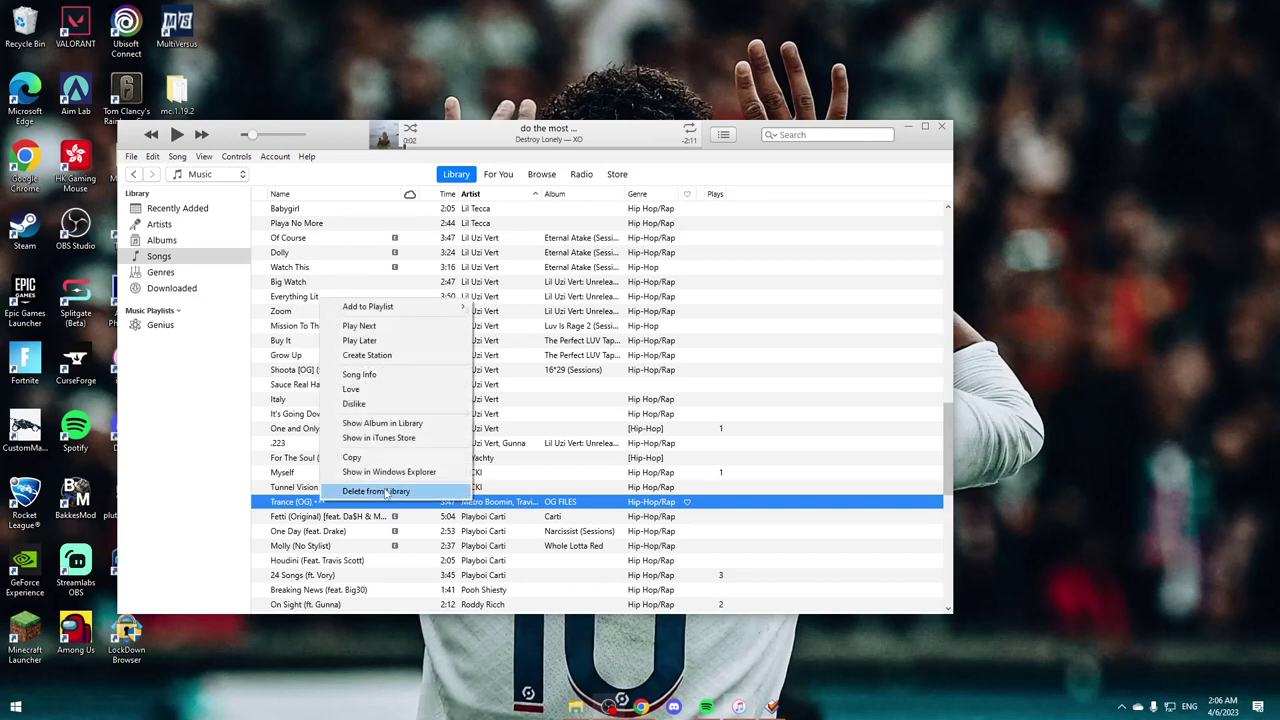
pyautogui.click(380, 376)
pyautogui.click(758, 216)
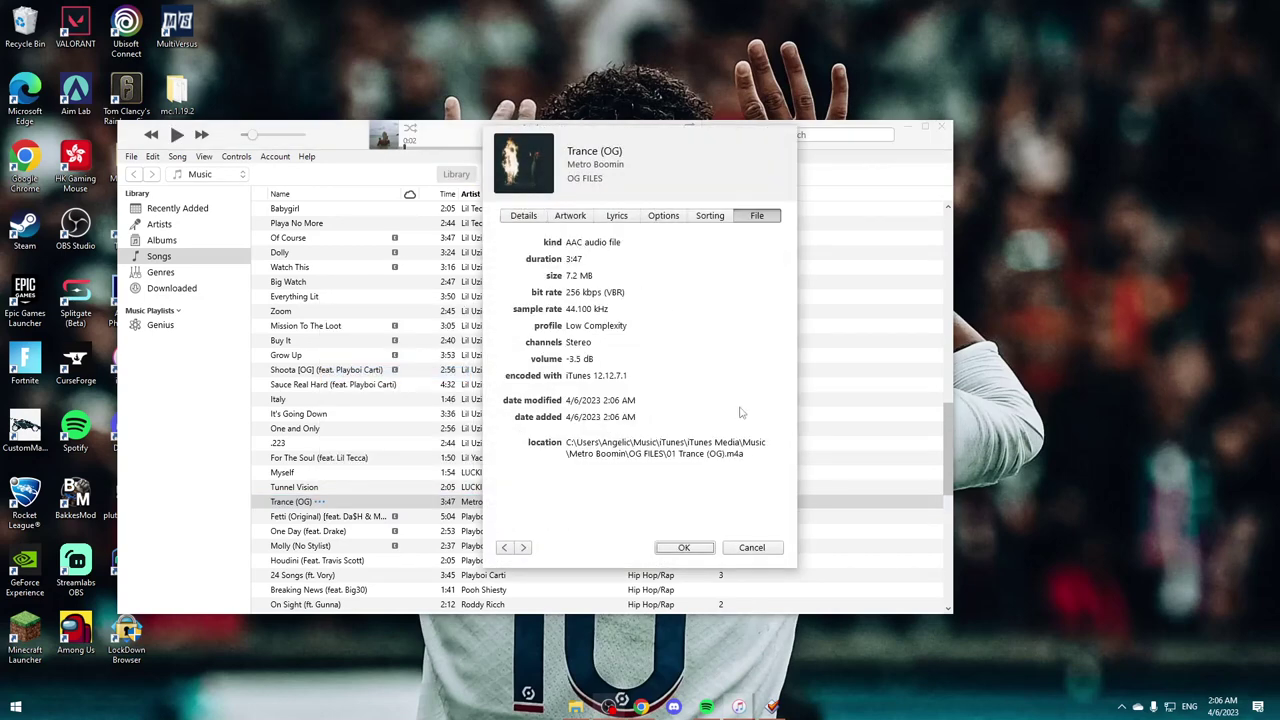
pyautogui.click(682, 548)
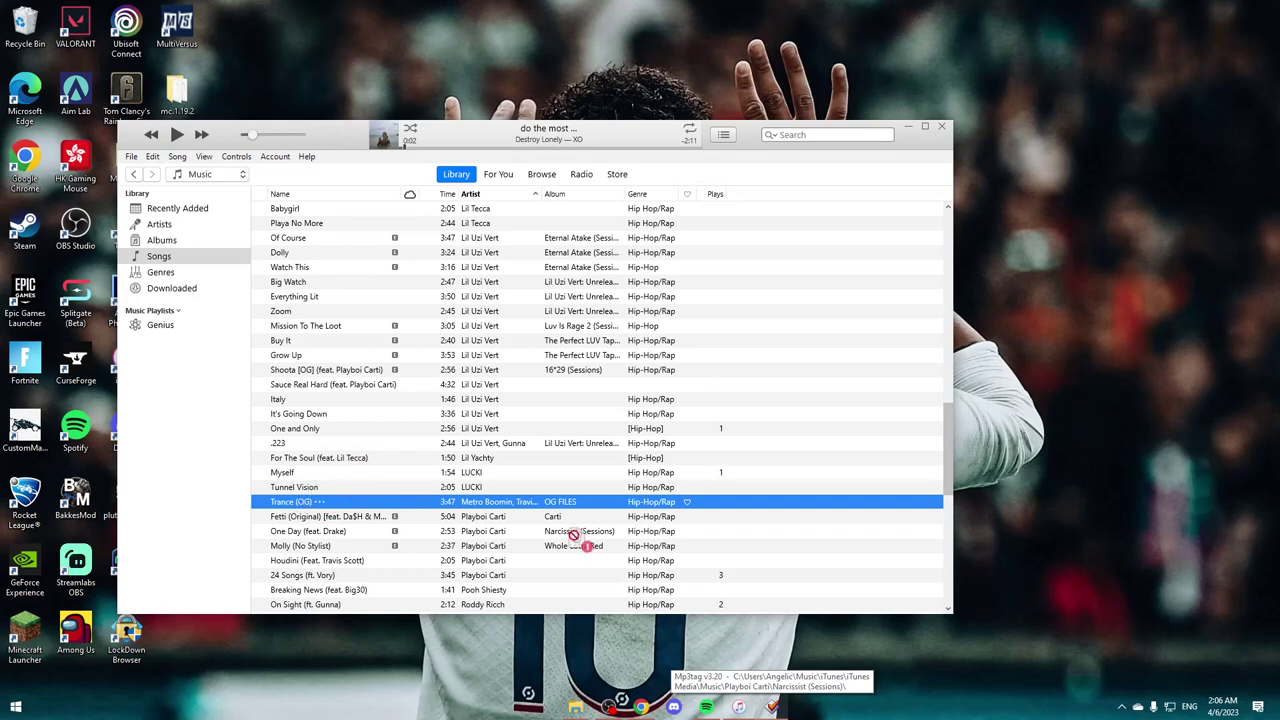
# Load the AAC version of Trance (OG) from iTunes into Mp3tag and open its extended tags
pyautogui.click(781, 710)
pyautogui.moveTo(783, 712); pyautogui.dragTo(610, 212)
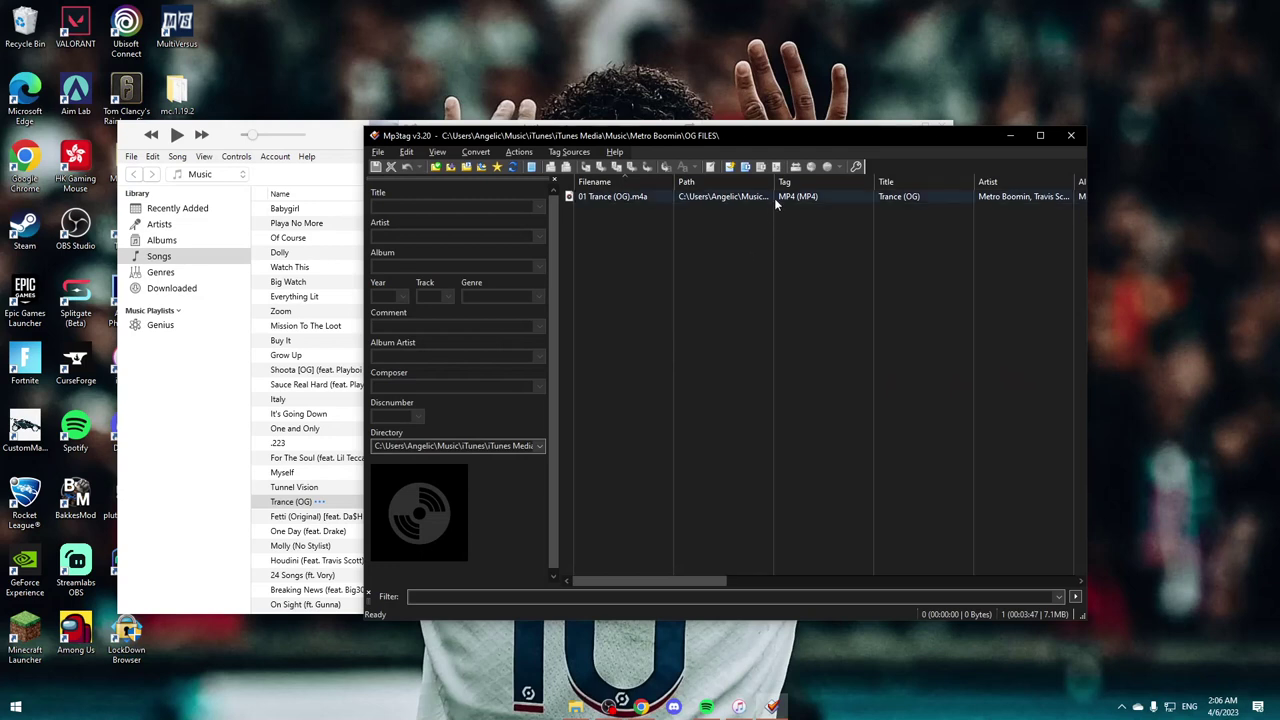
pyautogui.rightClick(653, 196)
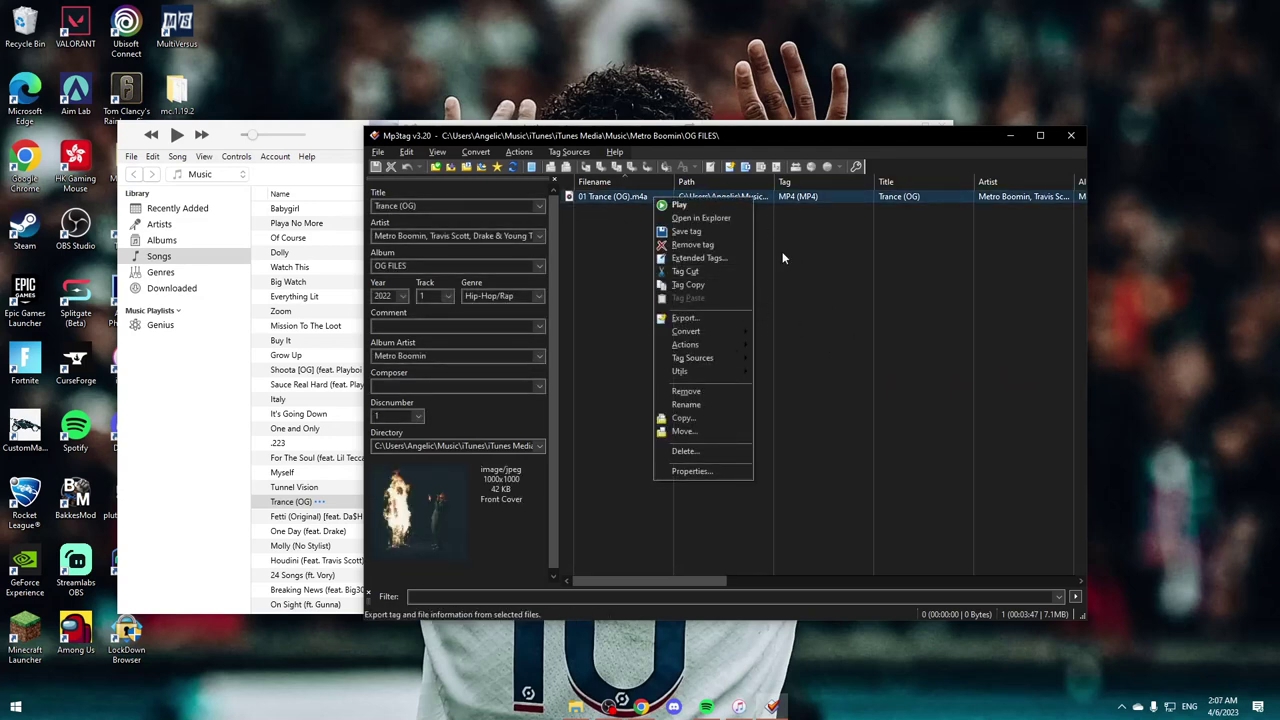
pyautogui.click(714, 262)
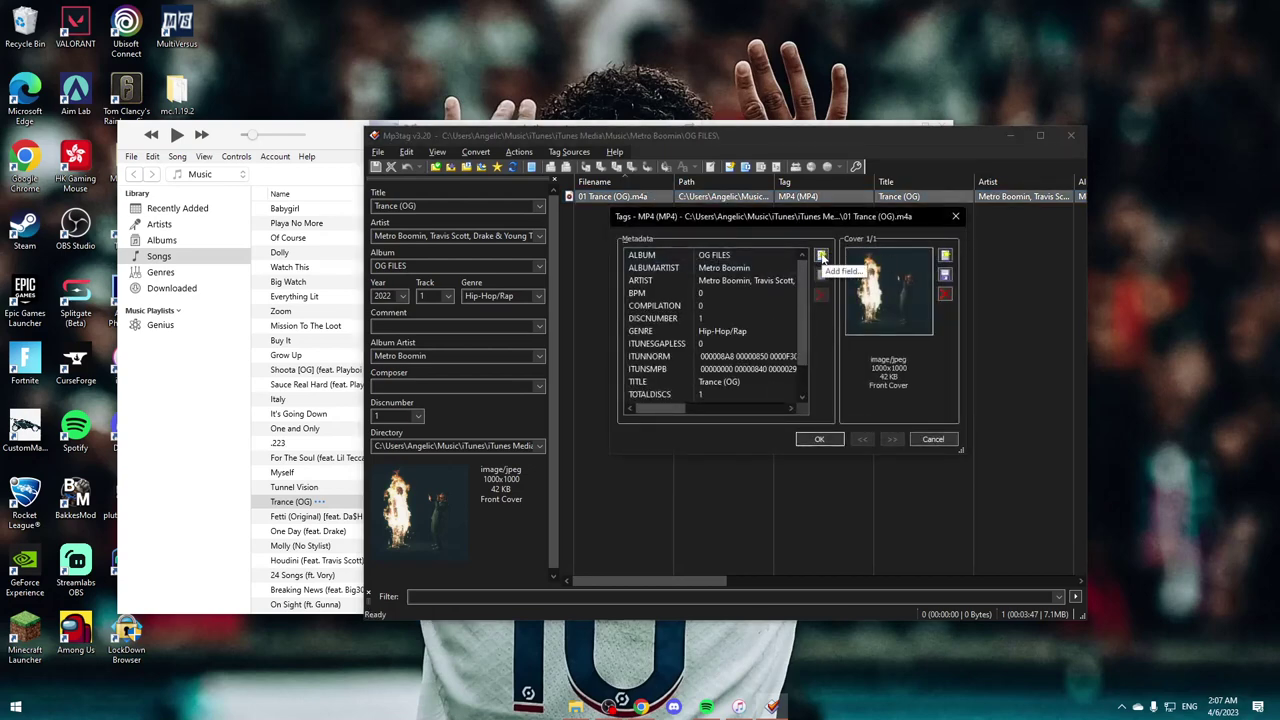
# Add a metadata field named ITUNESADVISORY with the value 1 to Trance (OG)
pyautogui.click(821, 256)
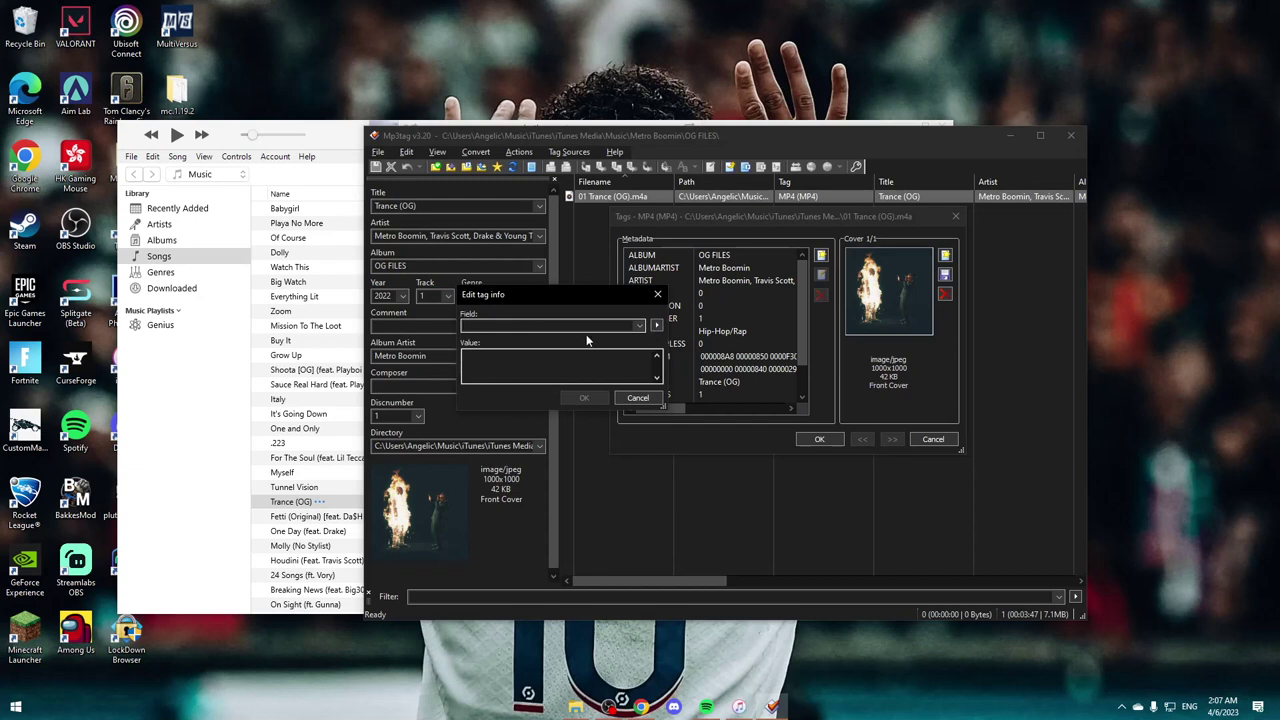
pyautogui.write('ITUNESADVISORY')
pyautogui.click(532, 327)
pyautogui.click(506, 357)
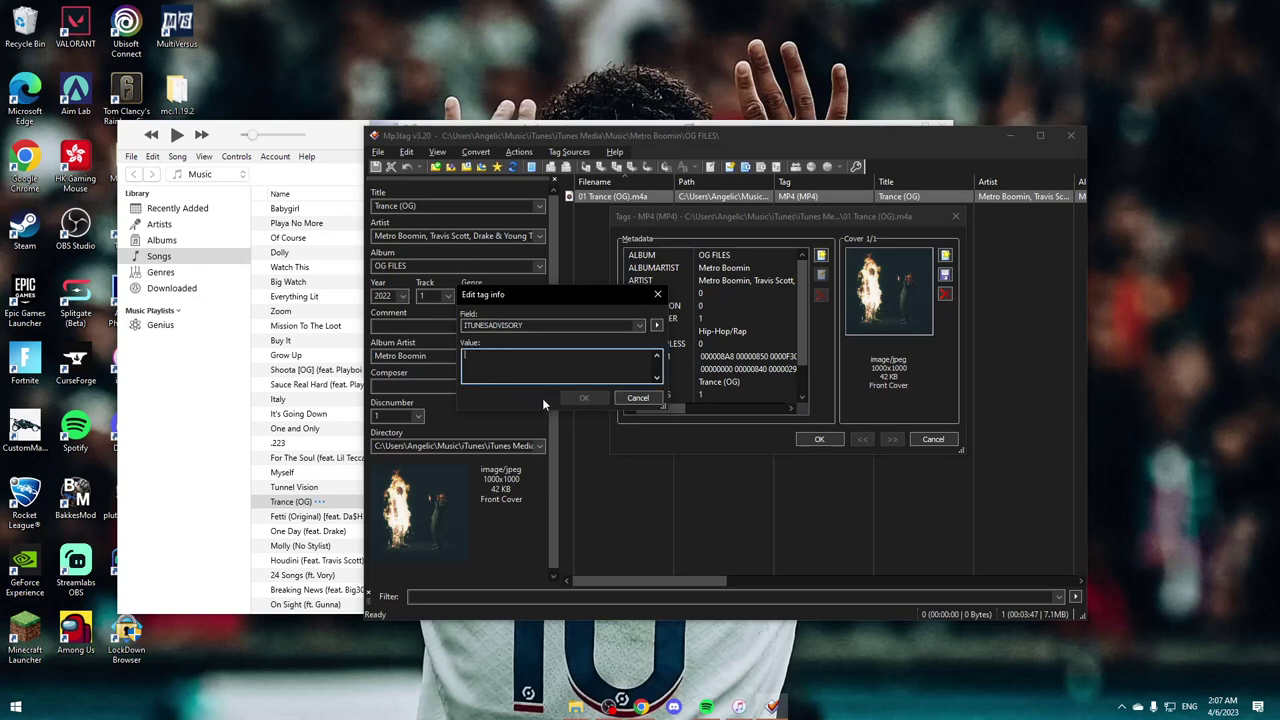
pyautogui.write('1')
pyautogui.press('BackSpace')
pyautogui.write('2')
pyautogui.press('BackSpace')
pyautogui.write('1')
pyautogui.click(585, 399)
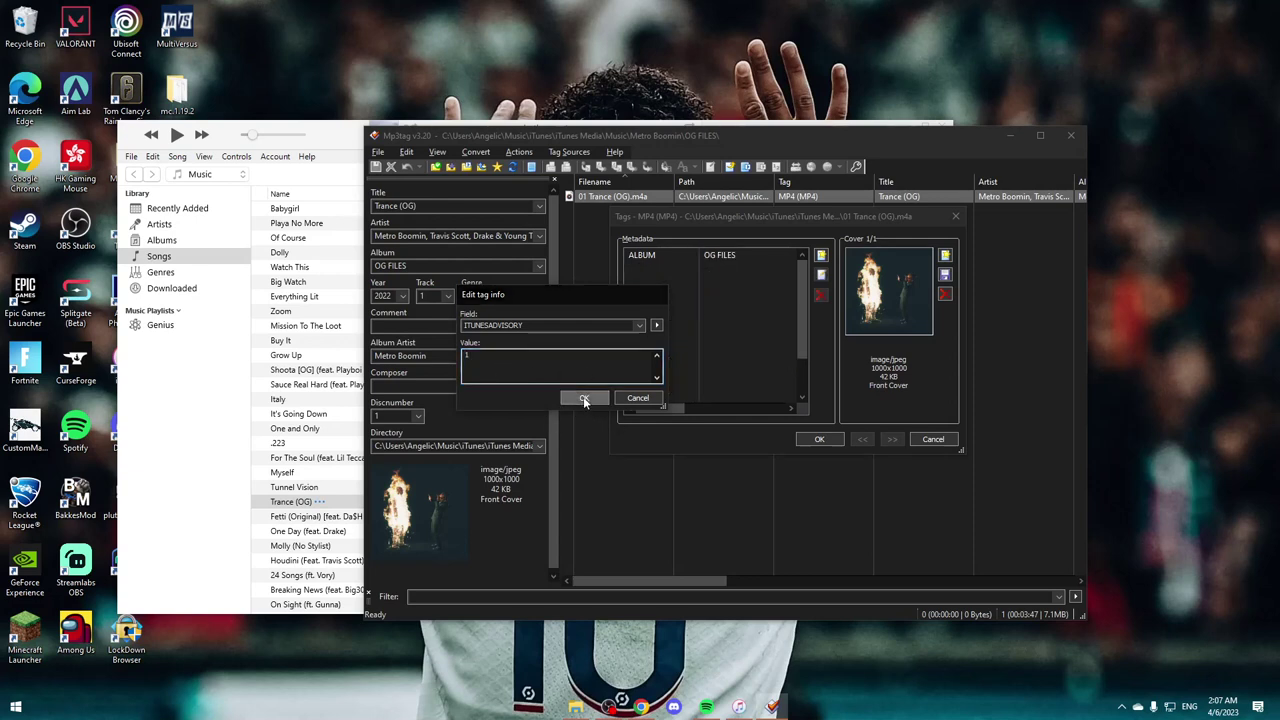
# Save the extended tags of Trance (OG) and switch from Mp3tag back to iTunes
pyautogui.click(817, 438)
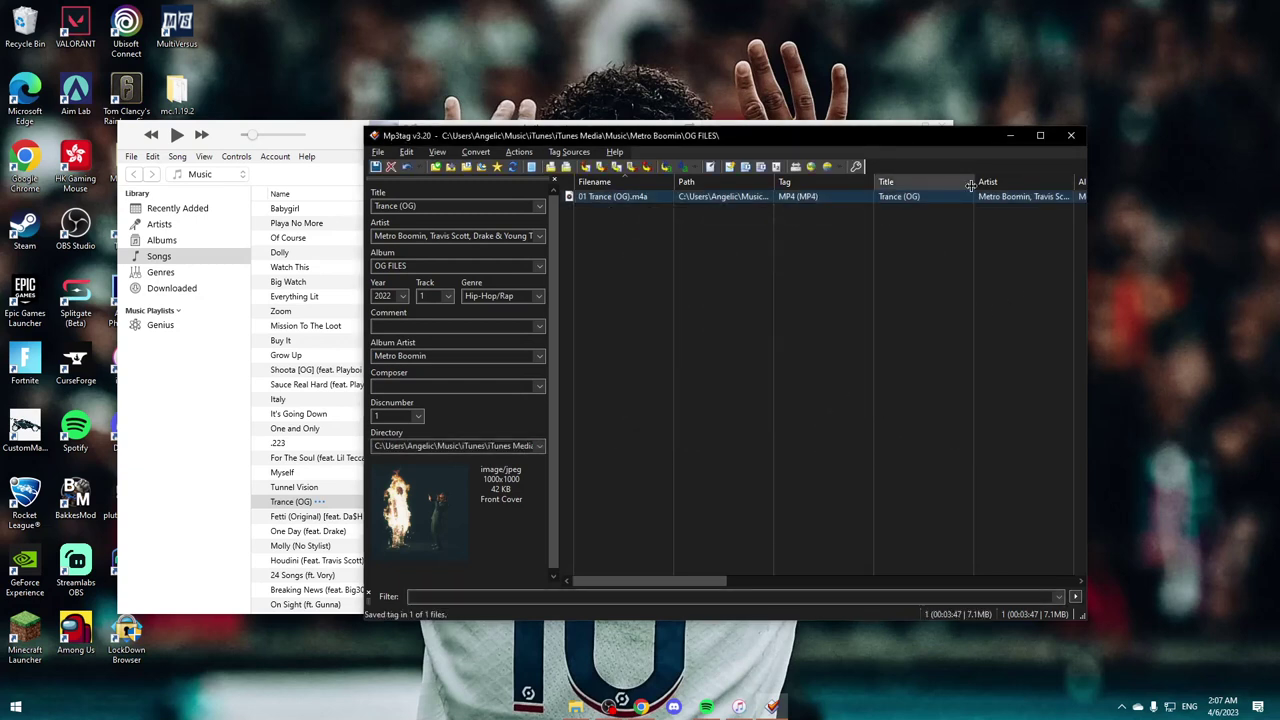
pyautogui.click(1010, 135)
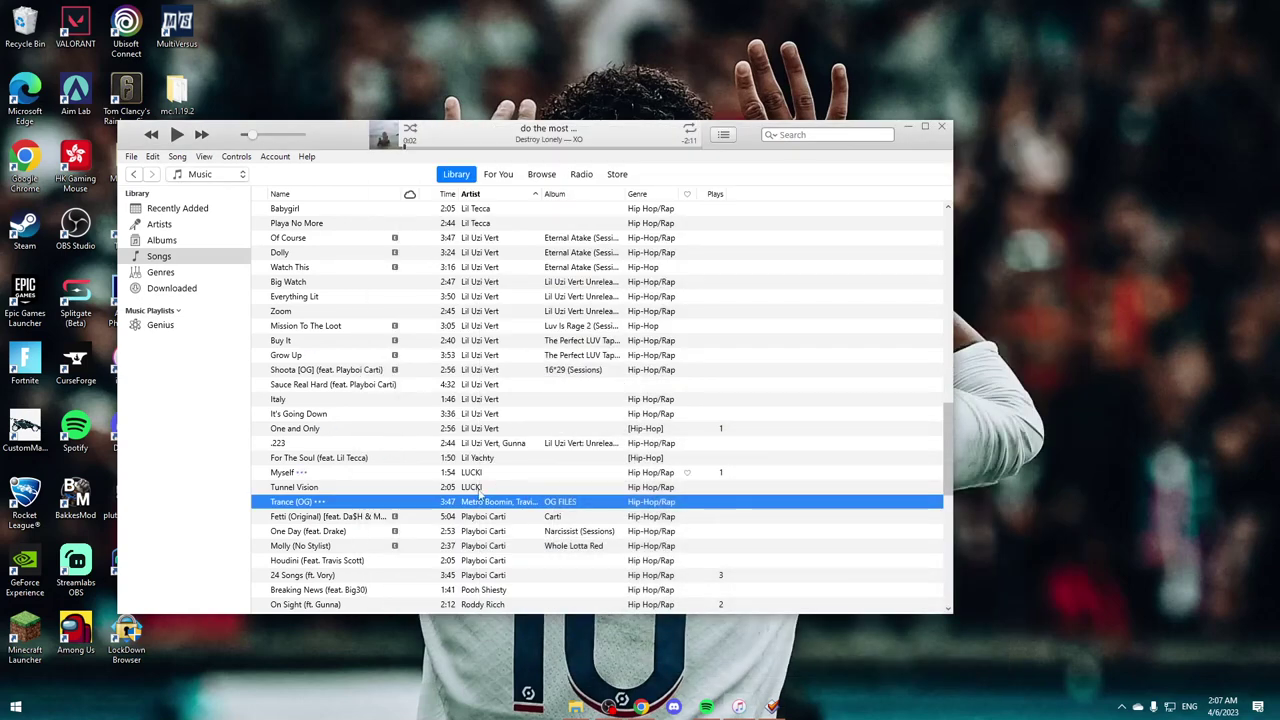
# Play Trance (OG) from the library at a slightly higher volume to refresh its explicit marker, and pause it
pyautogui.doubleClick(375, 503)
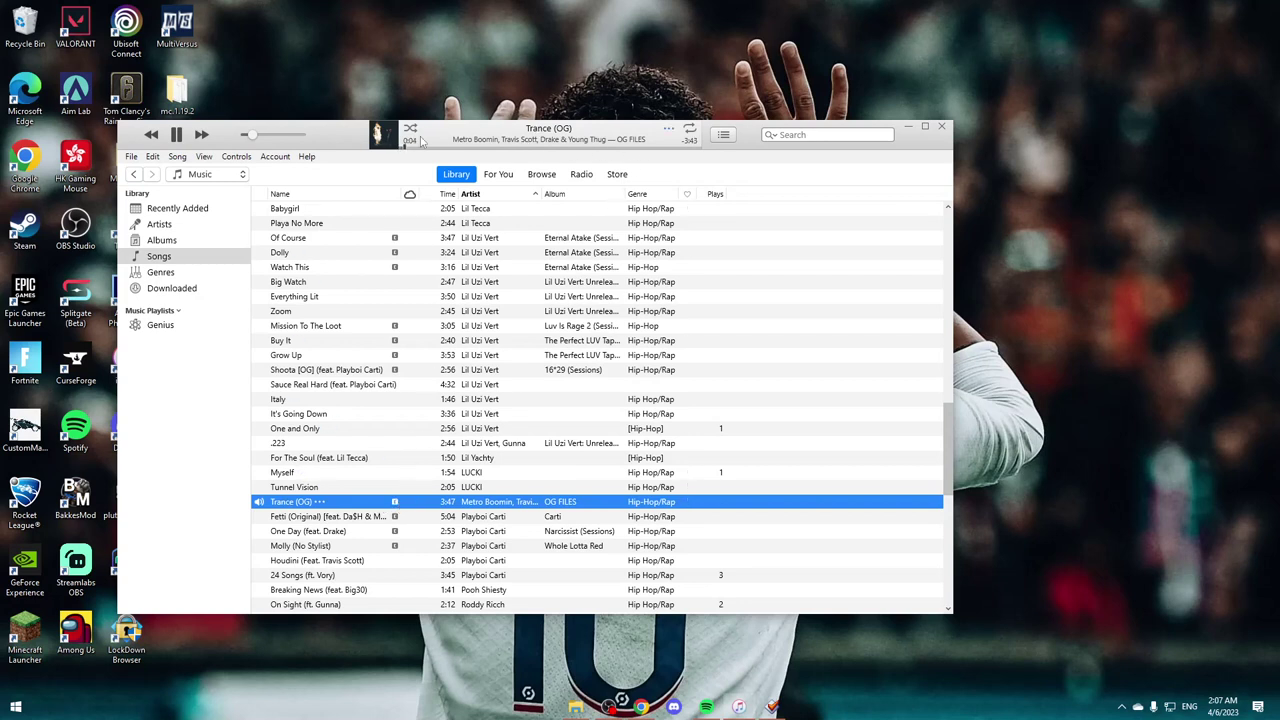
pyautogui.moveTo(254, 138); pyautogui.dragTo(261, 141)
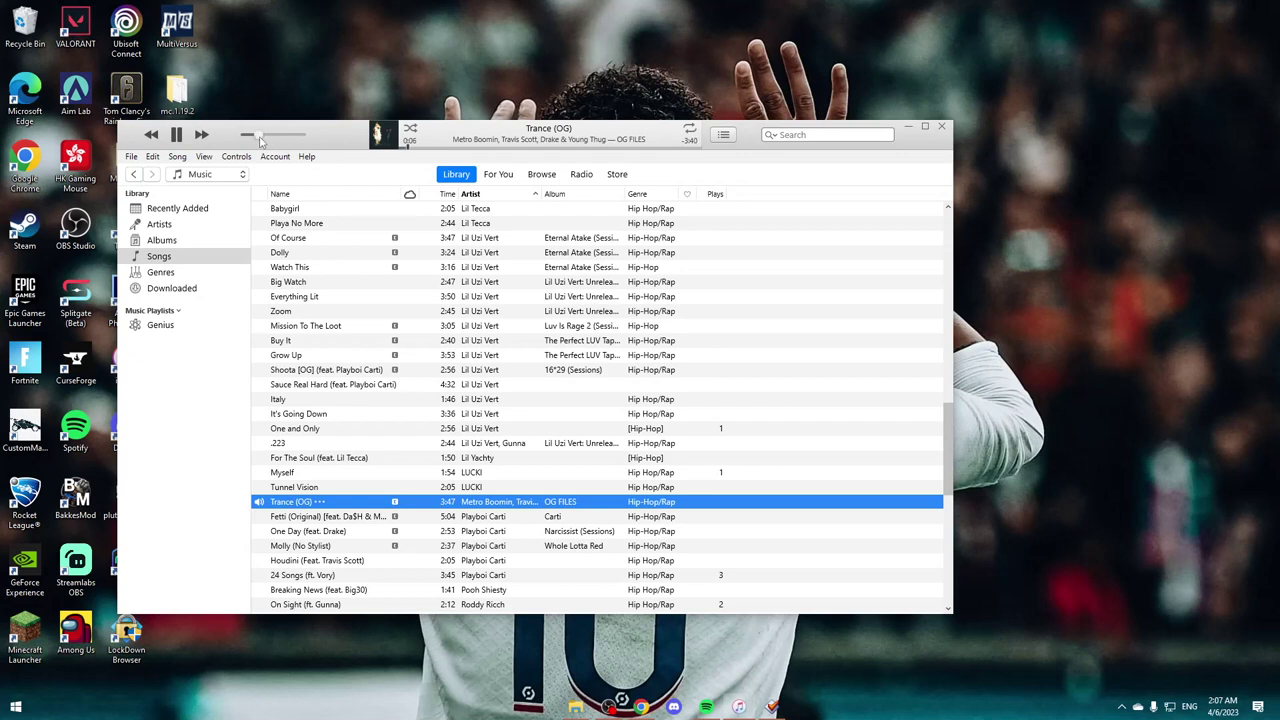
pyautogui.click(175, 137)
pyautogui.click(908, 127)
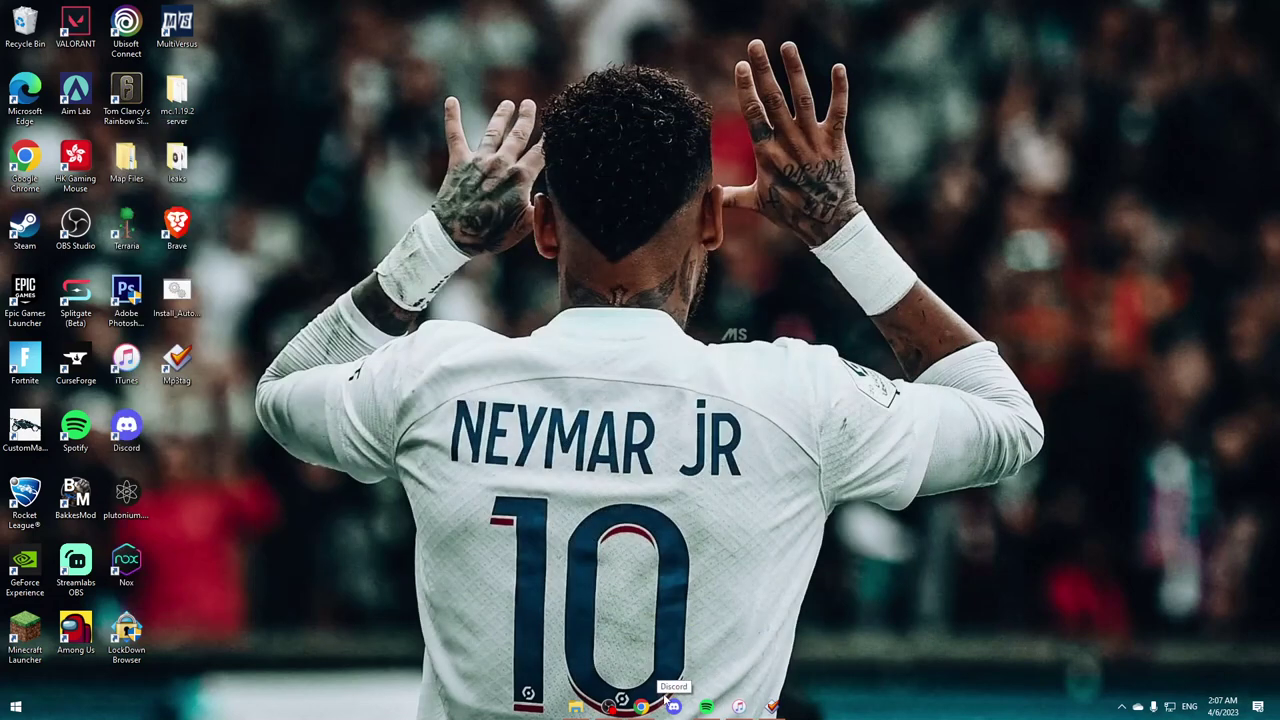
# Bring iTunes back up and add Trance (OG) from the library to the connected iPhone
pyautogui.click(738, 707)
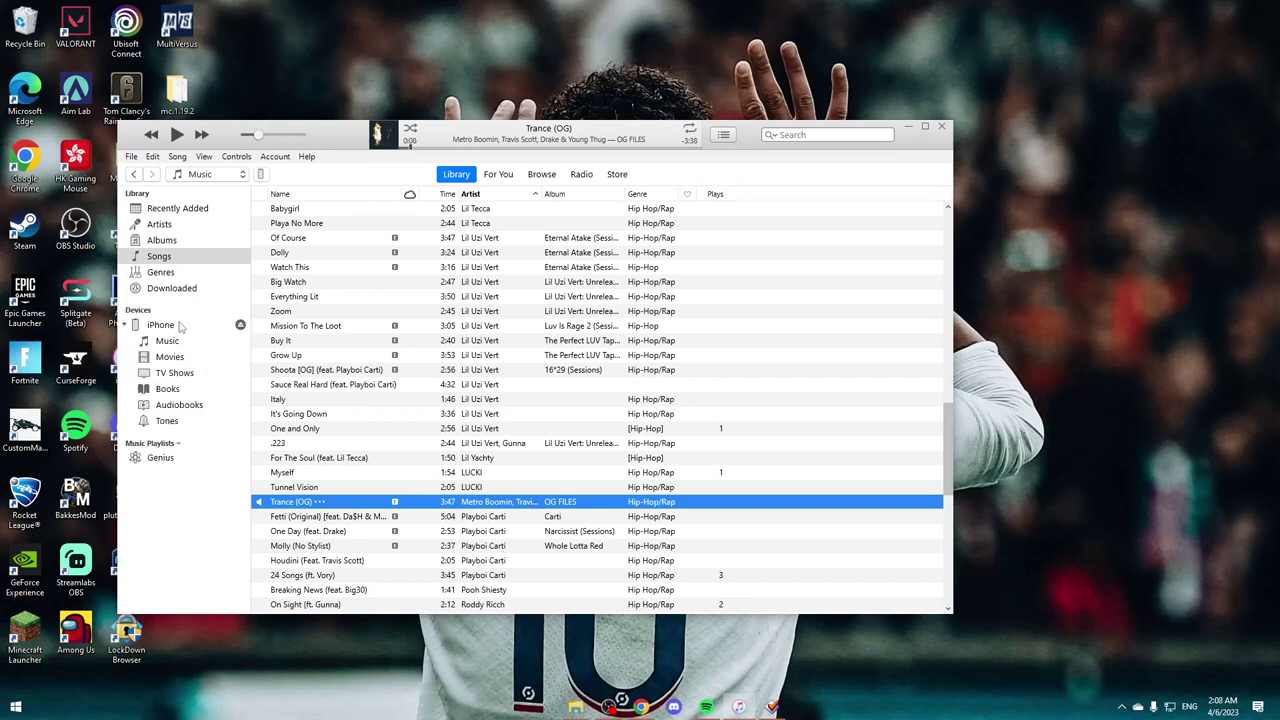
pyautogui.rightClick(320, 503)
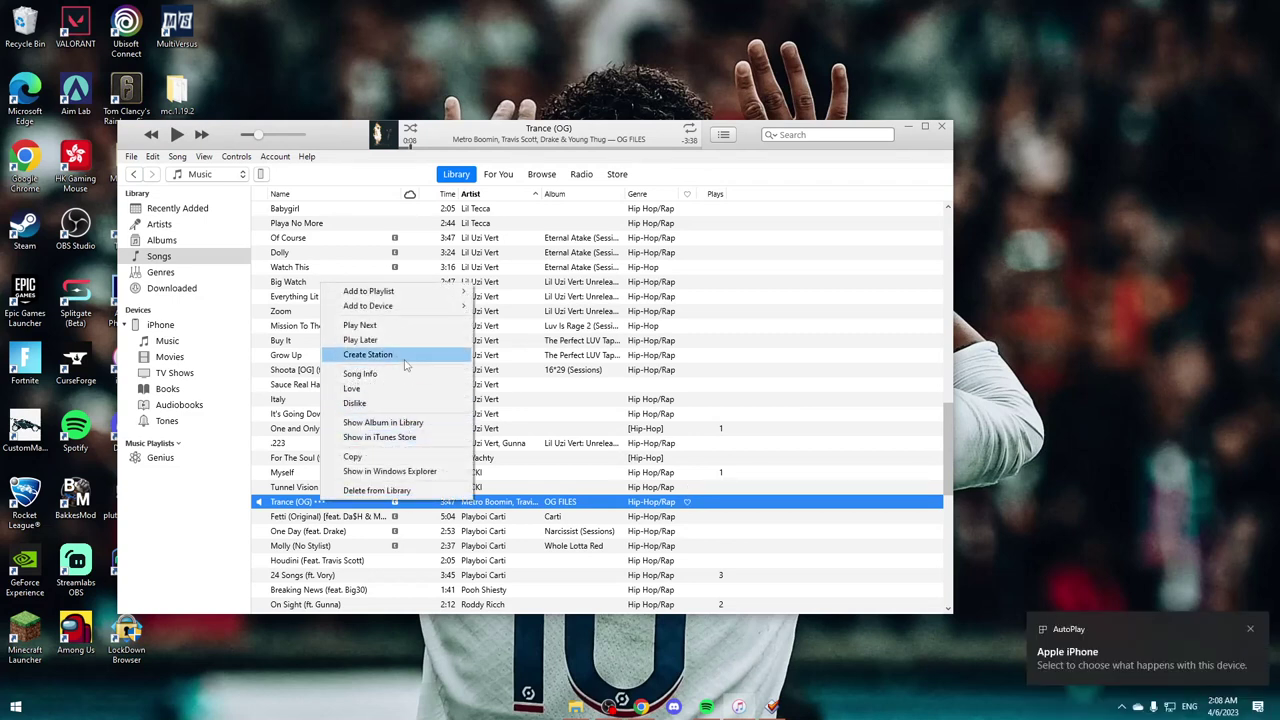
pyautogui.moveTo(430, 313)
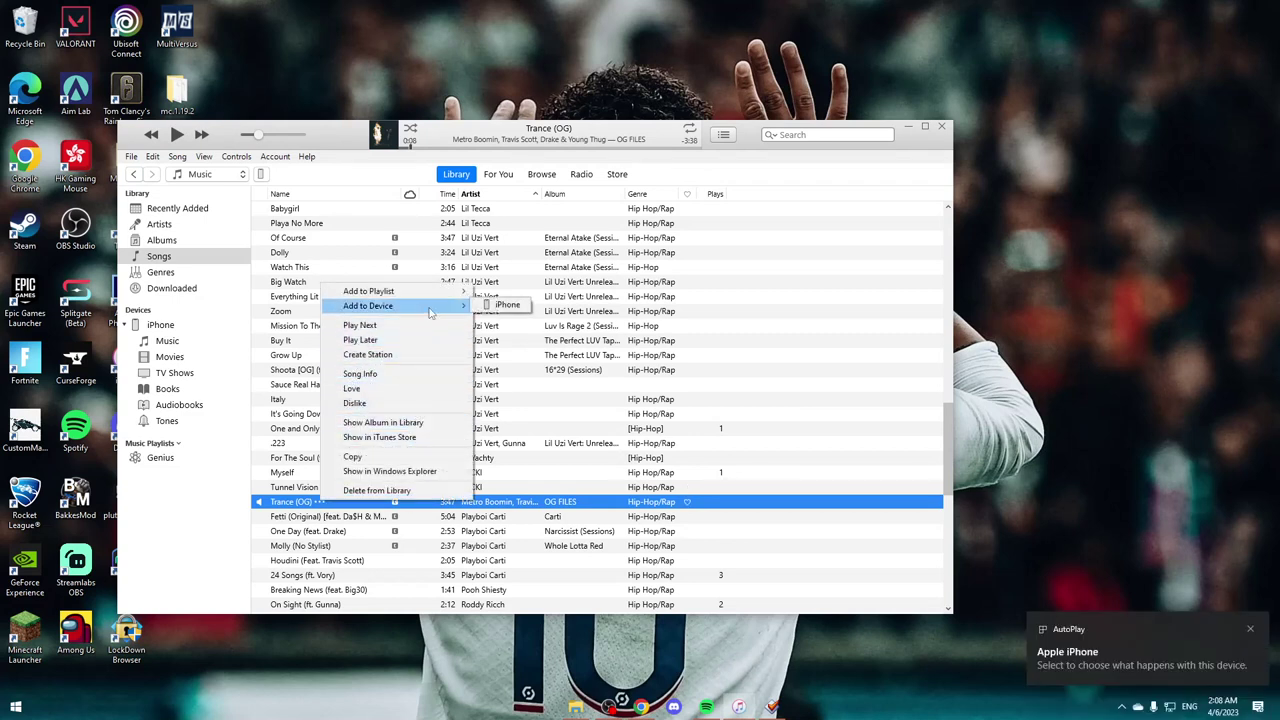
pyautogui.click(500, 305)
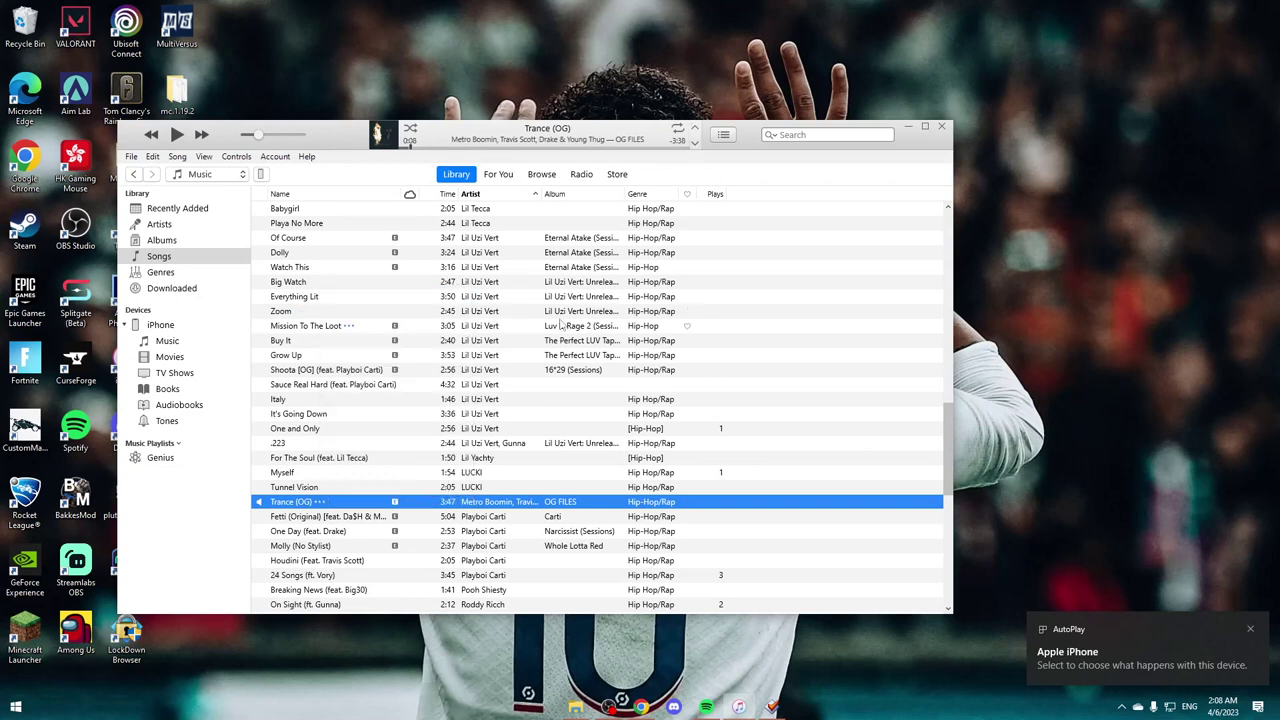
# Look through the iPhone's music list for Trance (OG) and check the song for an explicit marker
pyautogui.click(196, 346)
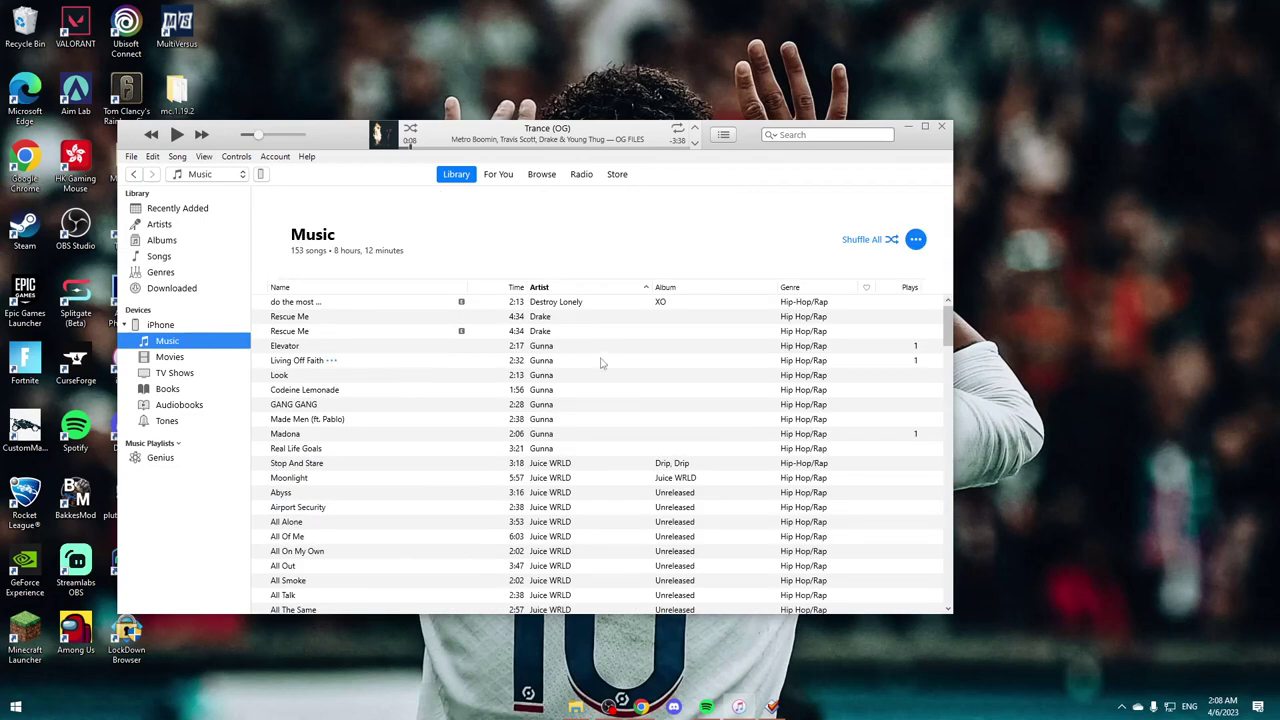
pyautogui.scroll(-20, 601, 363)
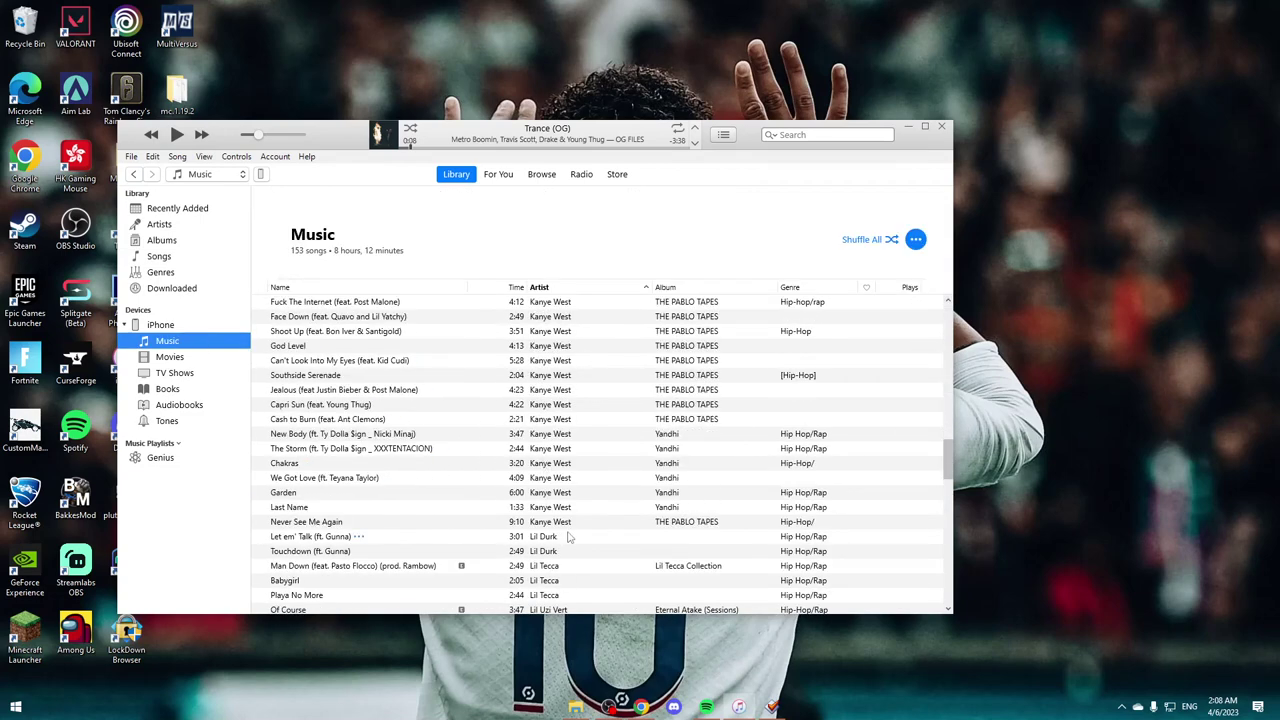
pyautogui.scroll(-17, 568, 538)
pyautogui.scroll(5, 560, 476)
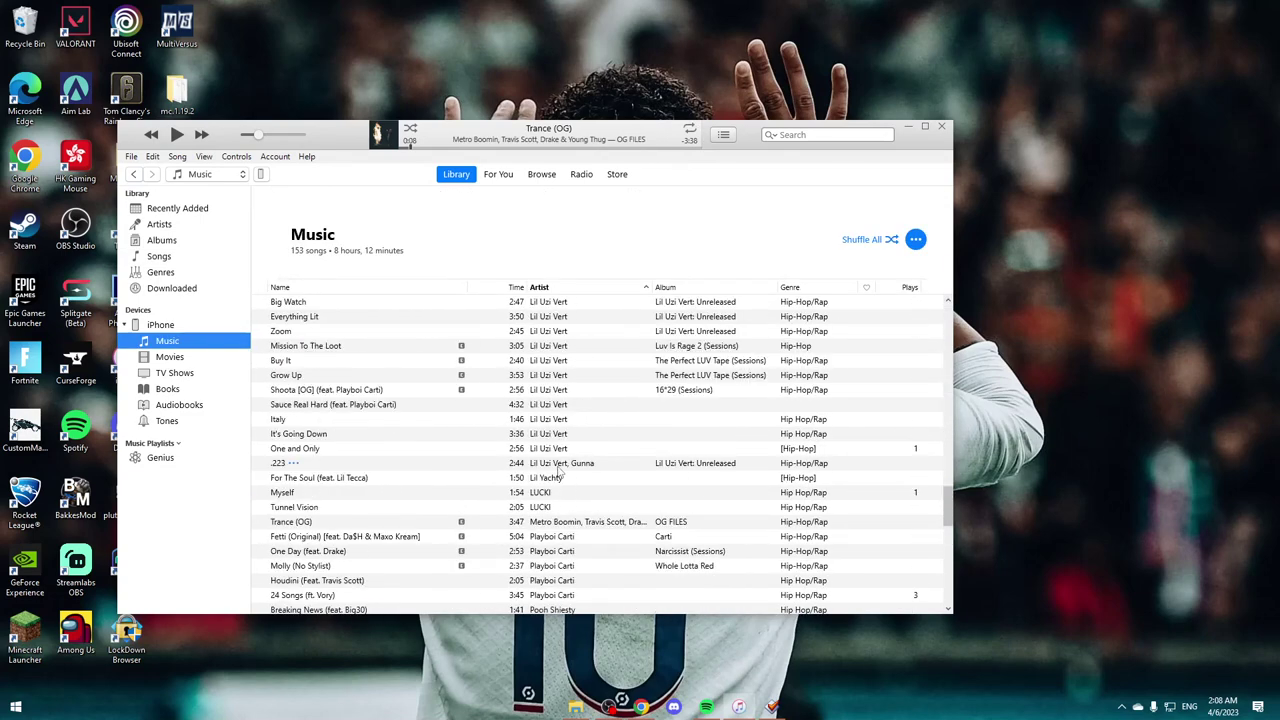
pyautogui.scroll(-12, 560, 476)
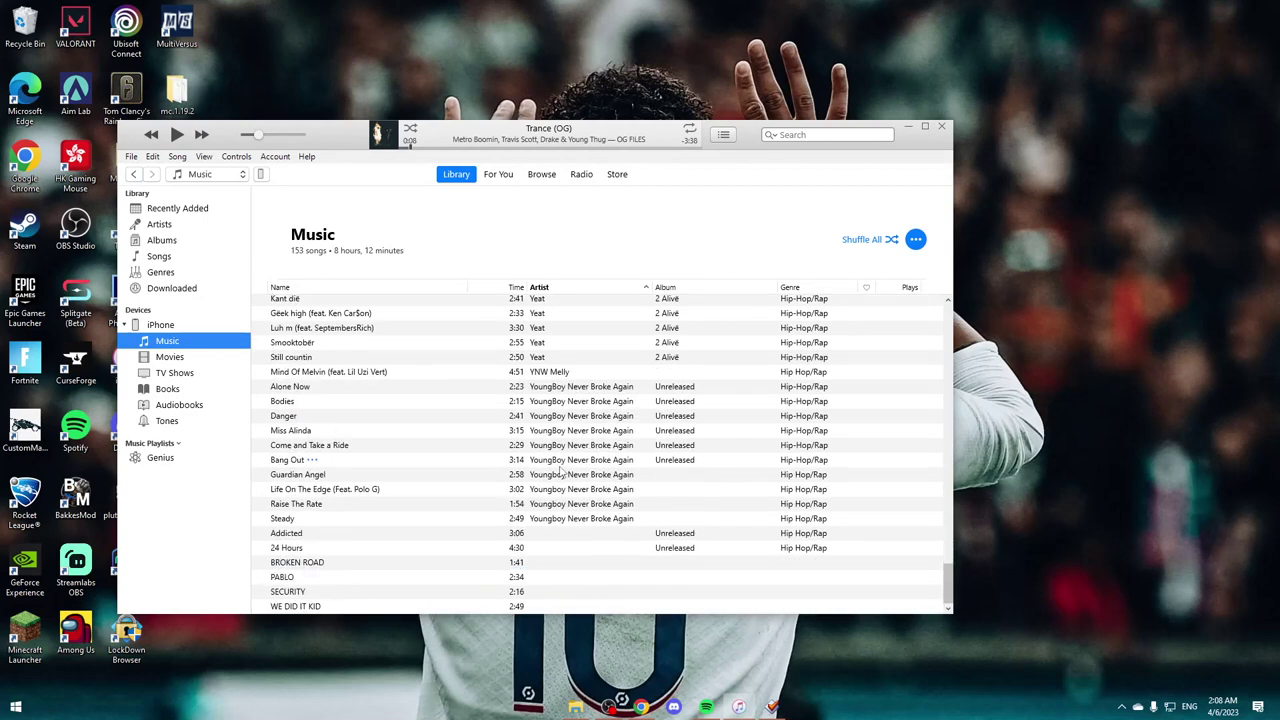
pyautogui.scroll(12, 472, 545)
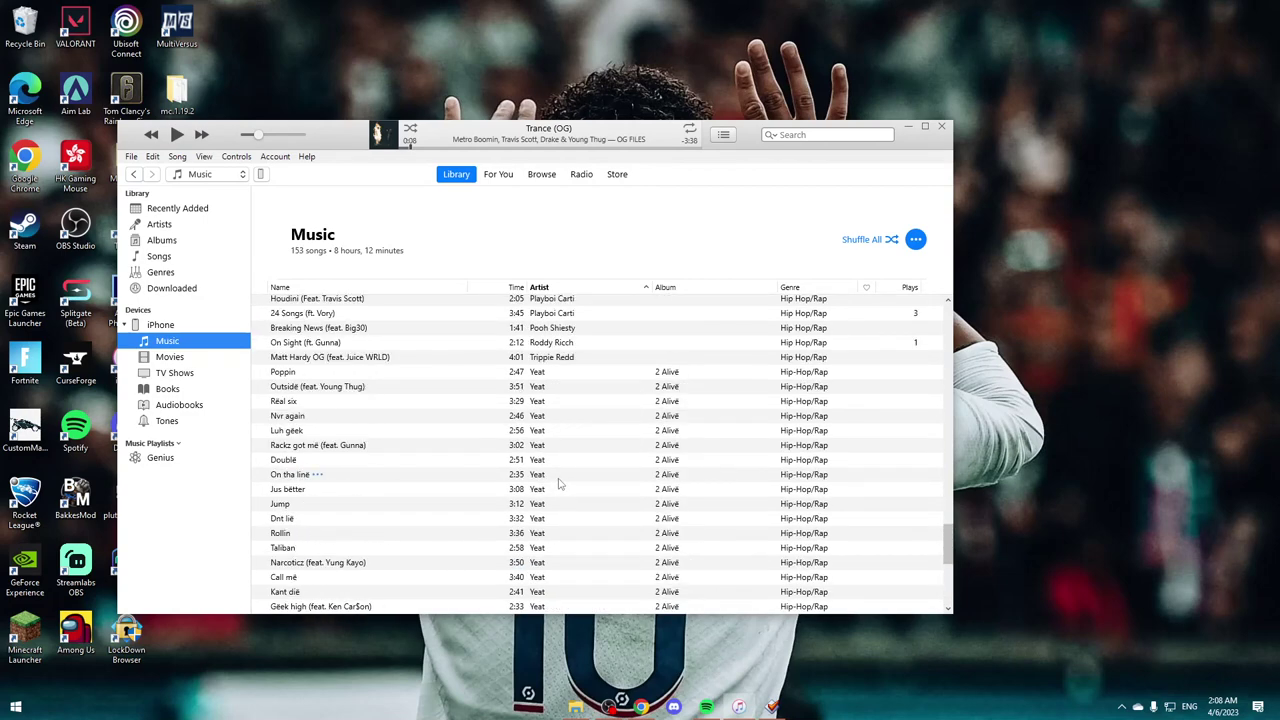
pyautogui.scroll(12, 562, 482)
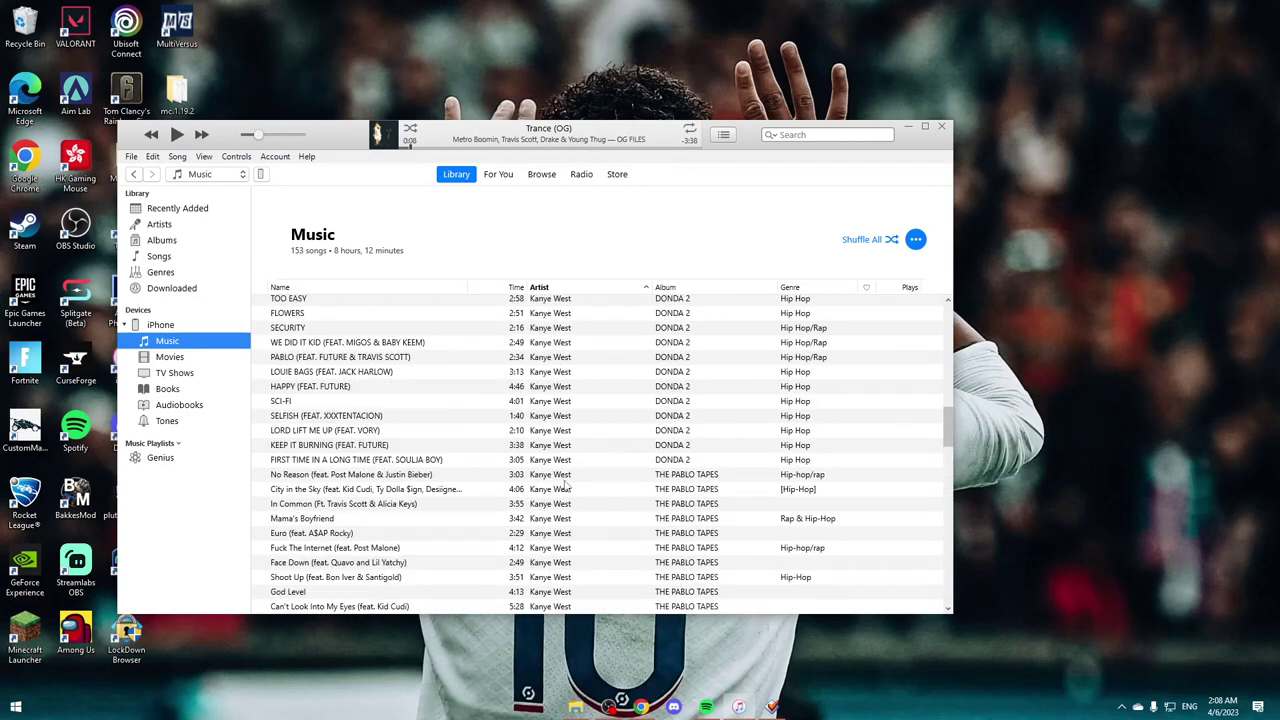
pyautogui.scroll(9, 566, 484)
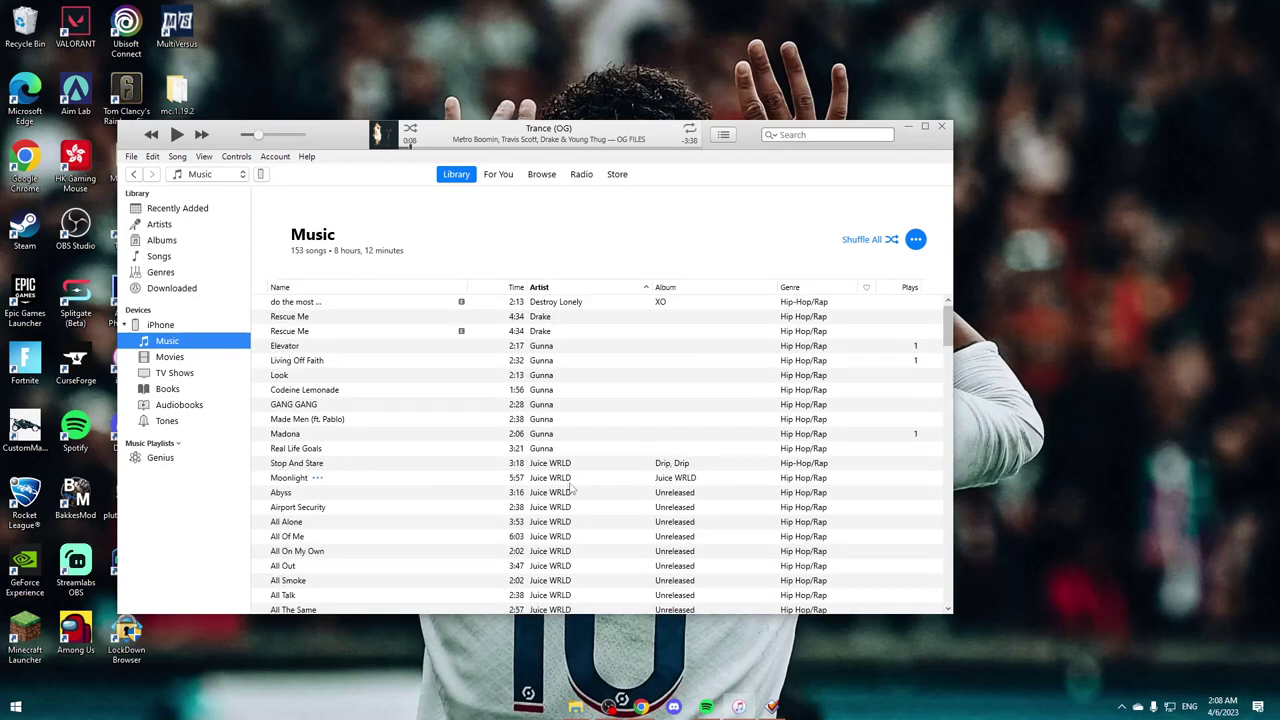
pyautogui.scroll(-8, 570, 484)
pyautogui.scroll(-15, 570, 487)
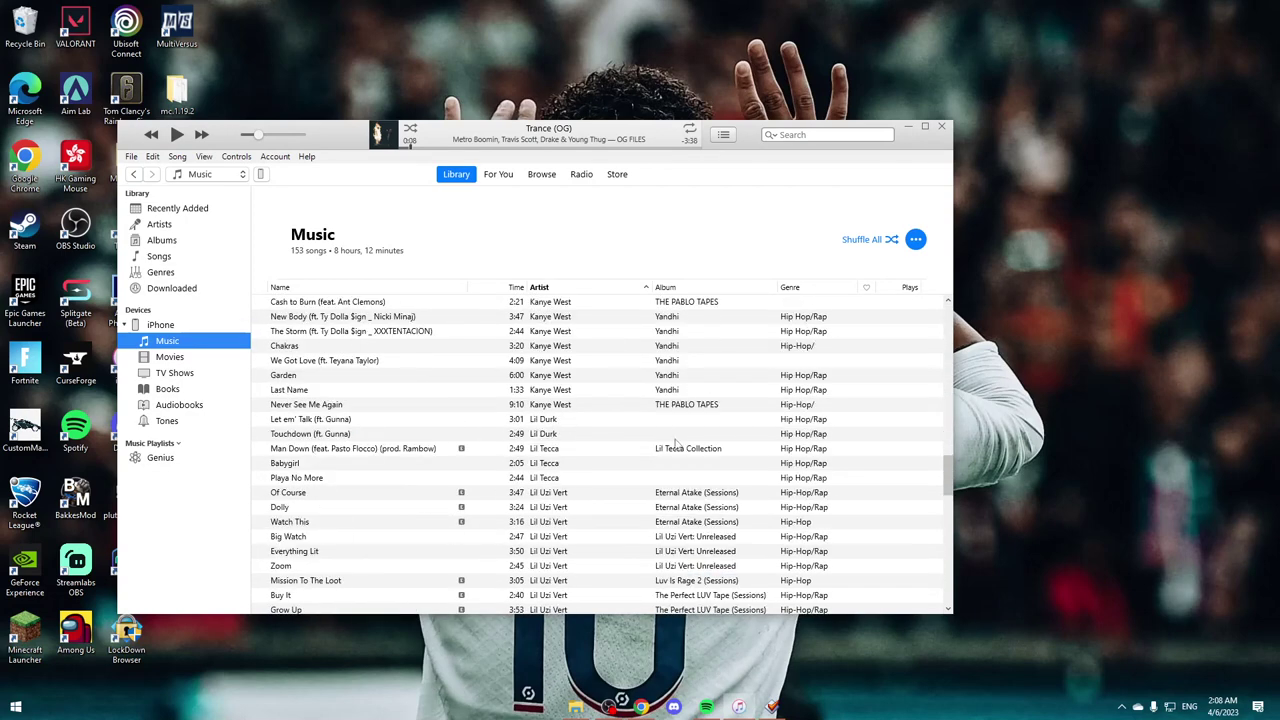
pyautogui.scroll(-5, 629, 438)
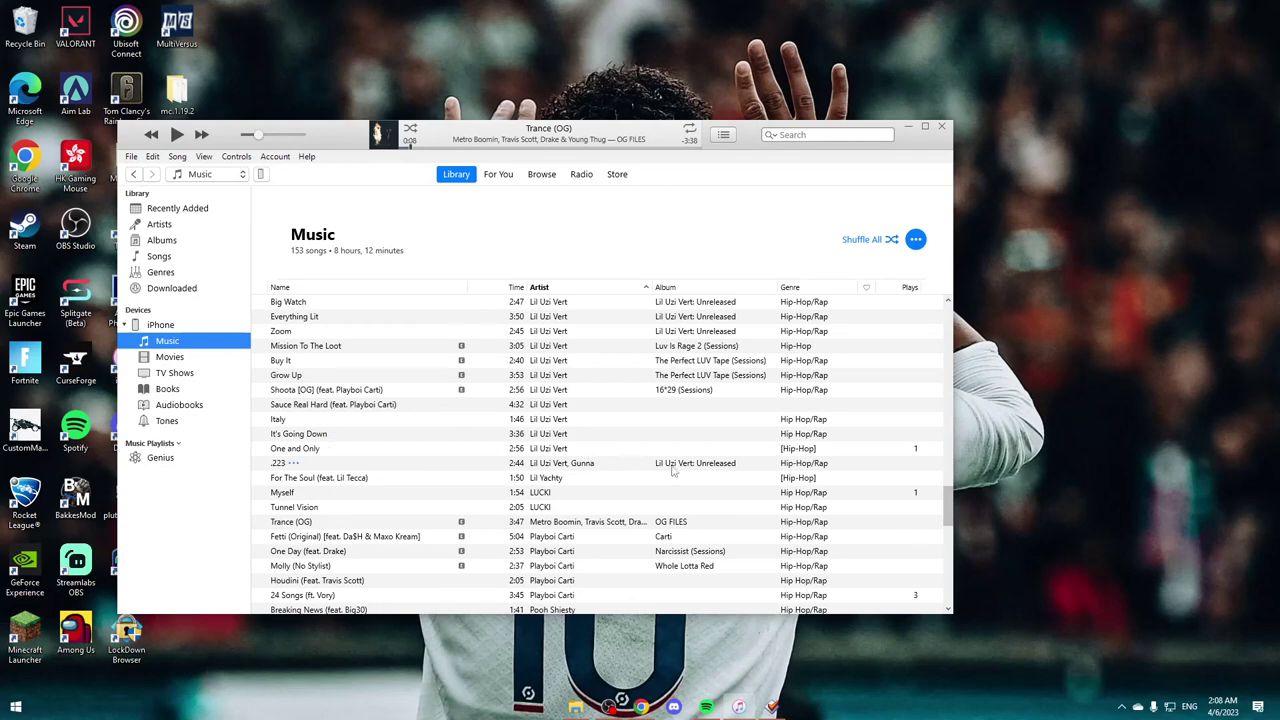
pyautogui.scroll(-4, 652, 478)
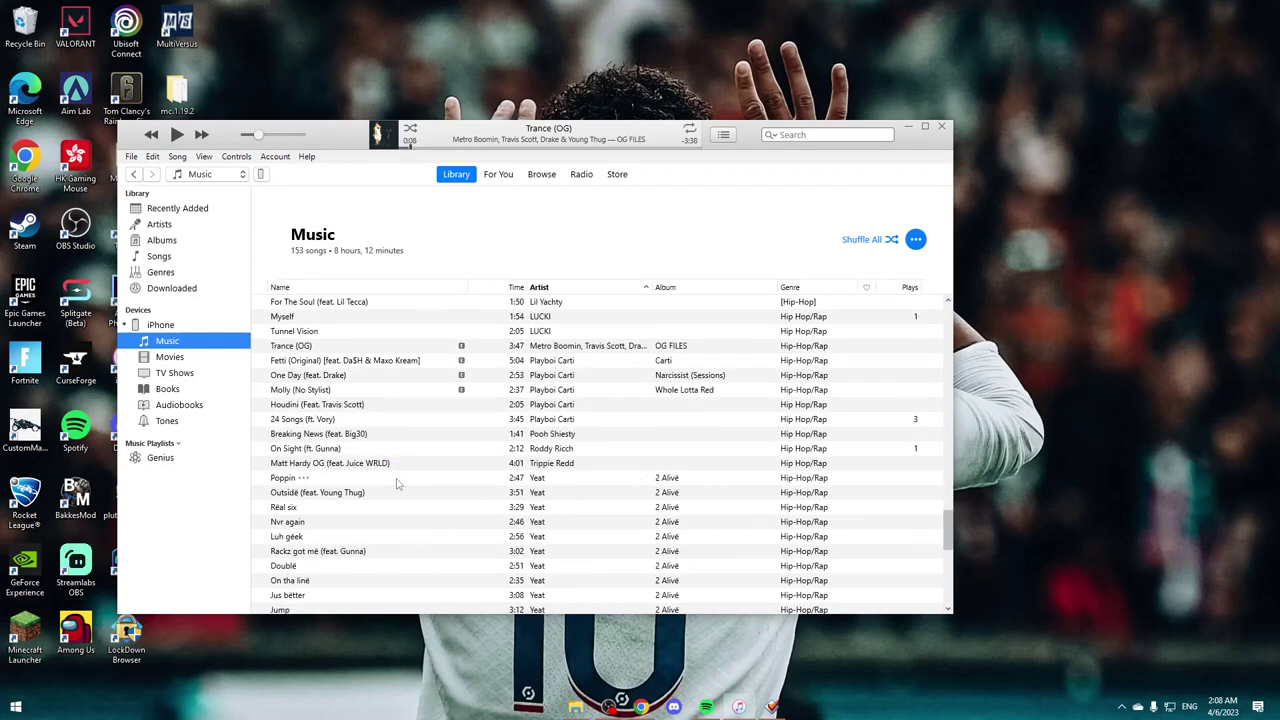
pyautogui.scroll(-7, 396, 484)
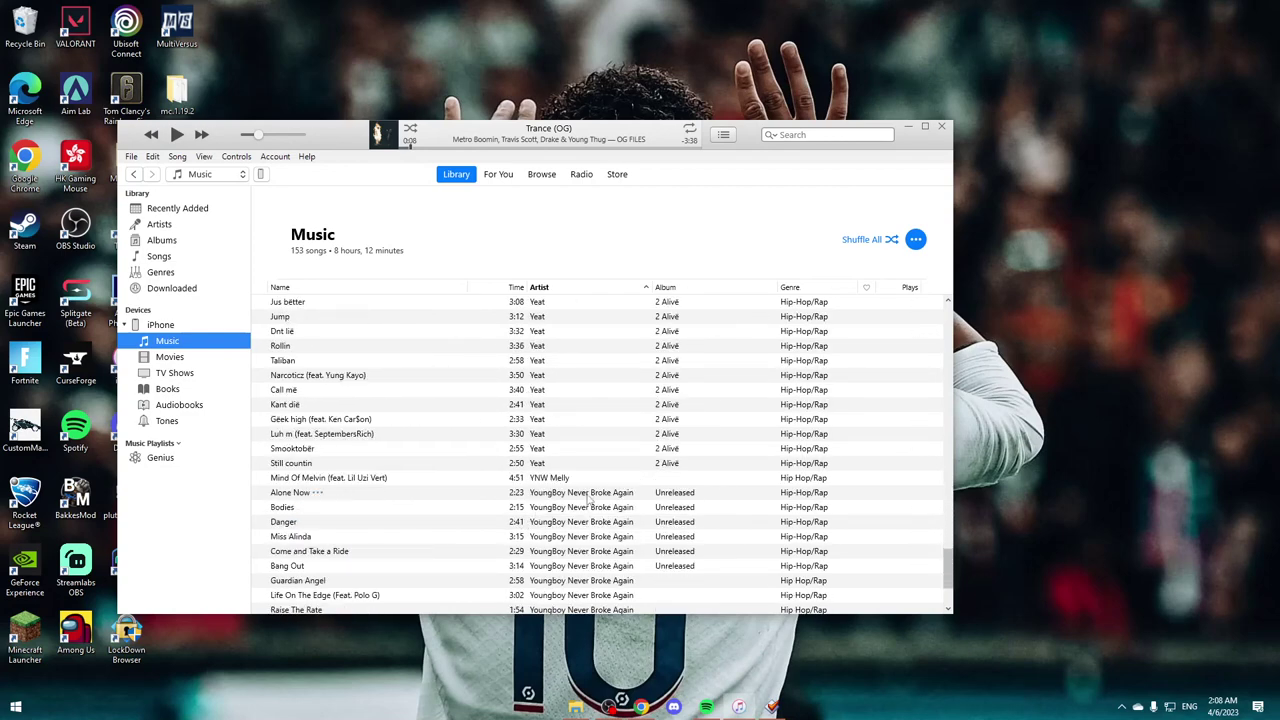
pyautogui.scroll(9, 588, 500)
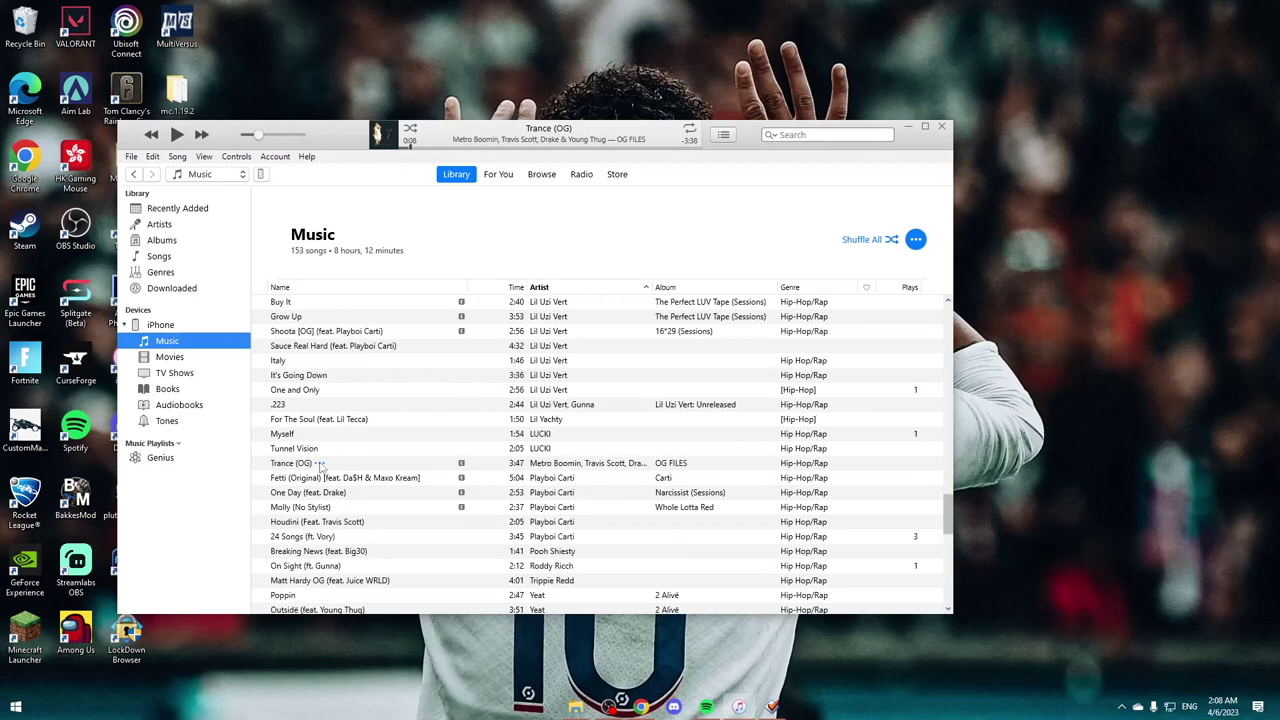
# Play Trance (OG) briefly from the iPhone's music list and pause it
pyautogui.doubleClick(289, 465)
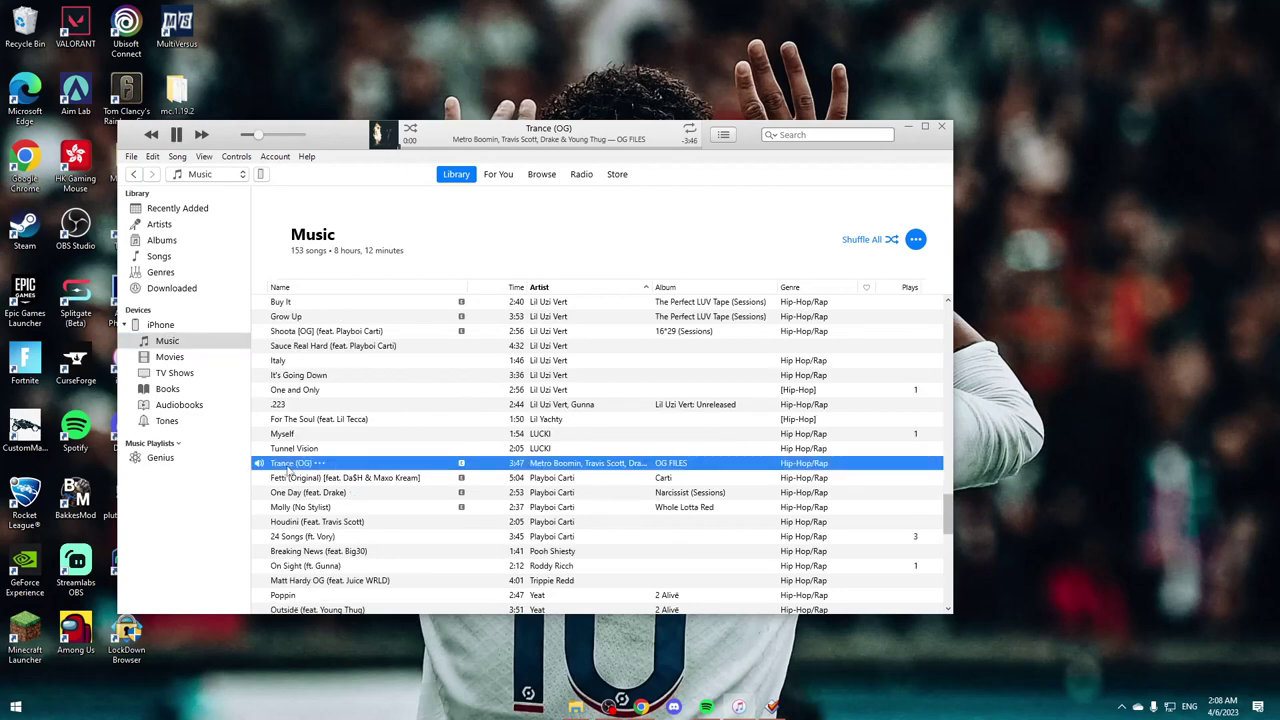
pyautogui.click(178, 136)
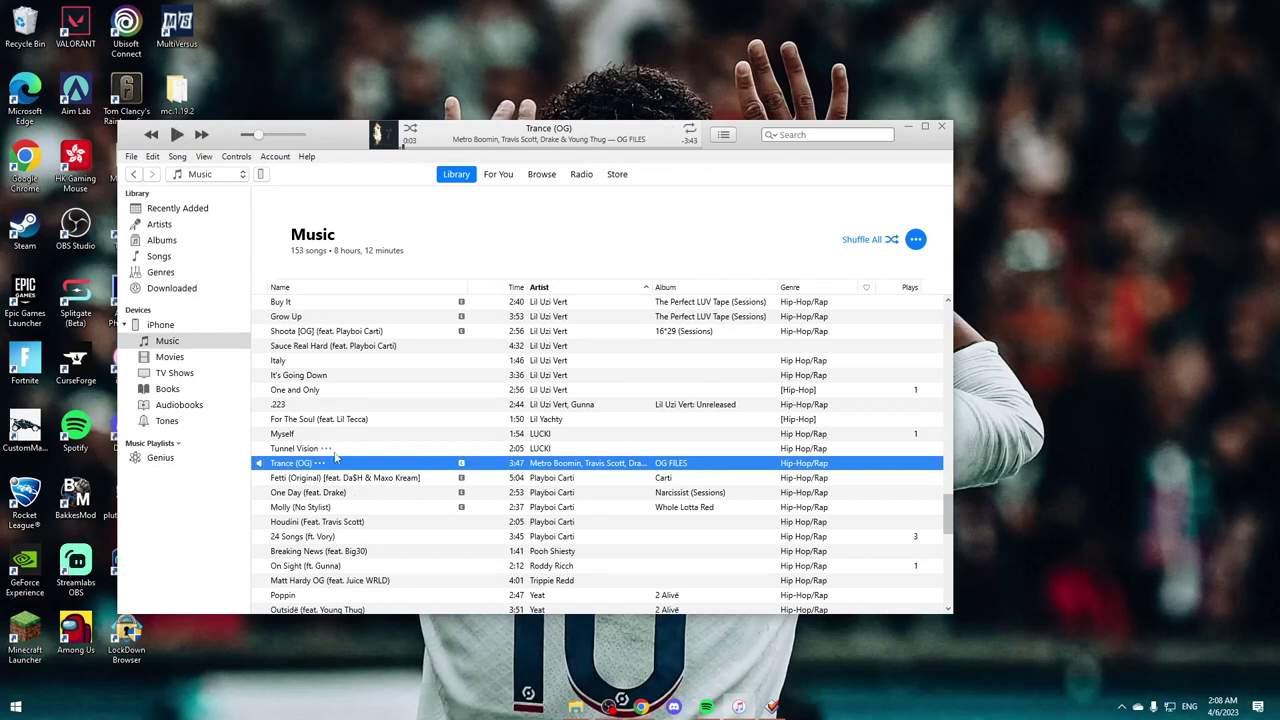